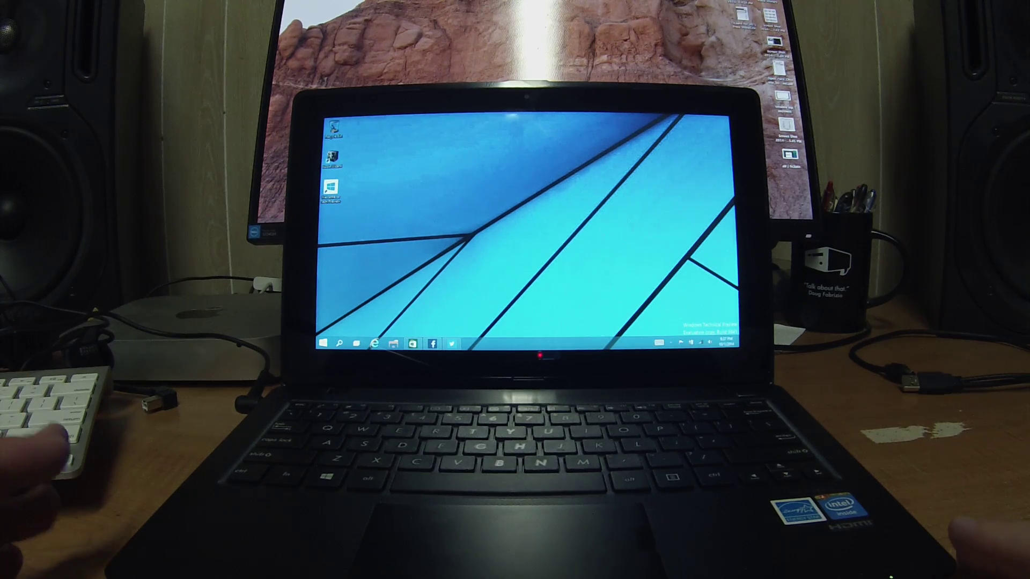
Bring up the charms bar and use the Start charm to open the Start menu
{"action": "left_click_drag", "start_coordinate": [734, 265], "coordinate": [676, 266]}
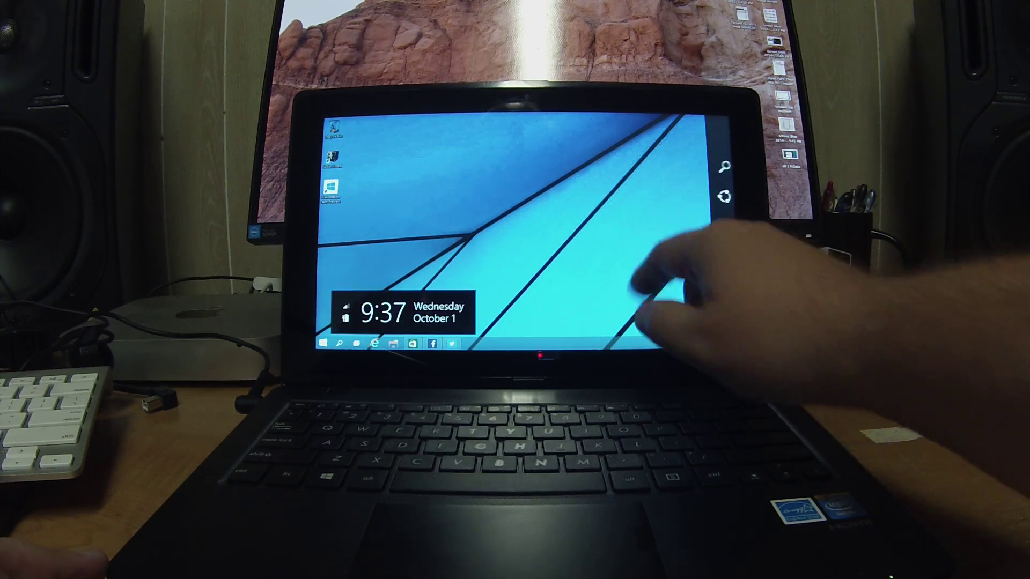
{"action": "left_click", "coordinate": [725, 249]}
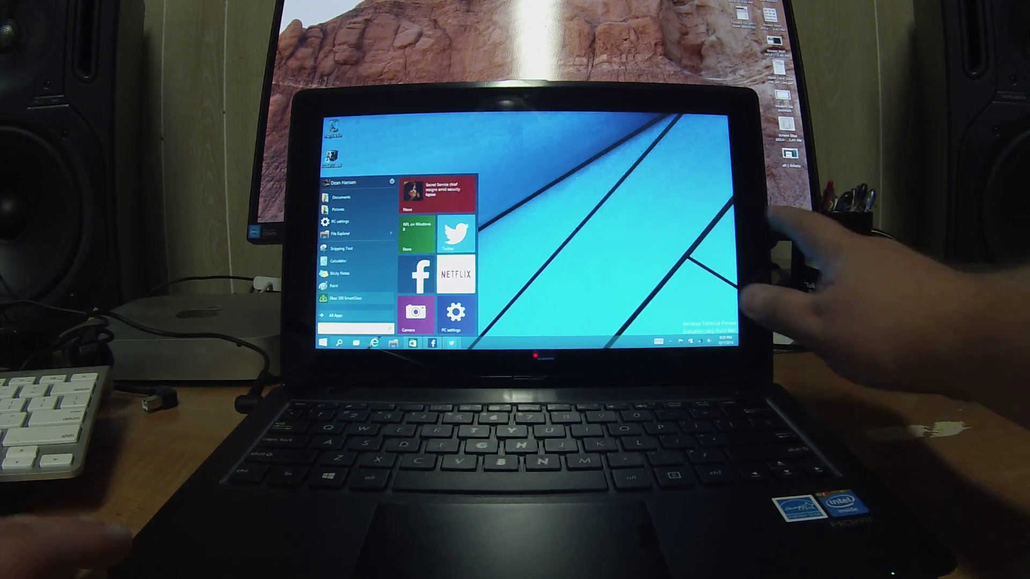
{"action": "left_click", "coordinate": [595, 242]}
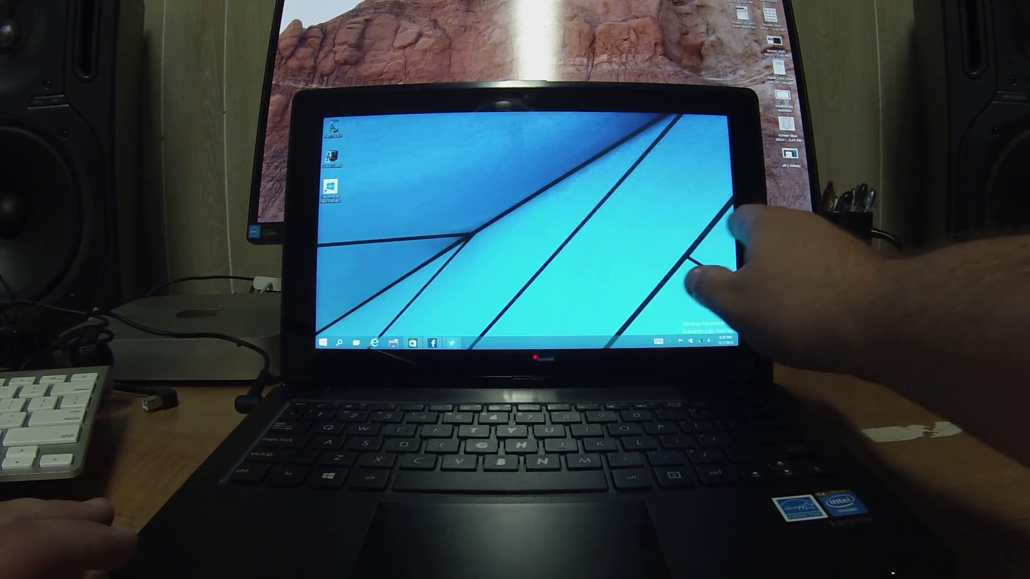
{"action": "left_click_drag", "start_coordinate": [708, 242], "coordinate": [676, 241]}
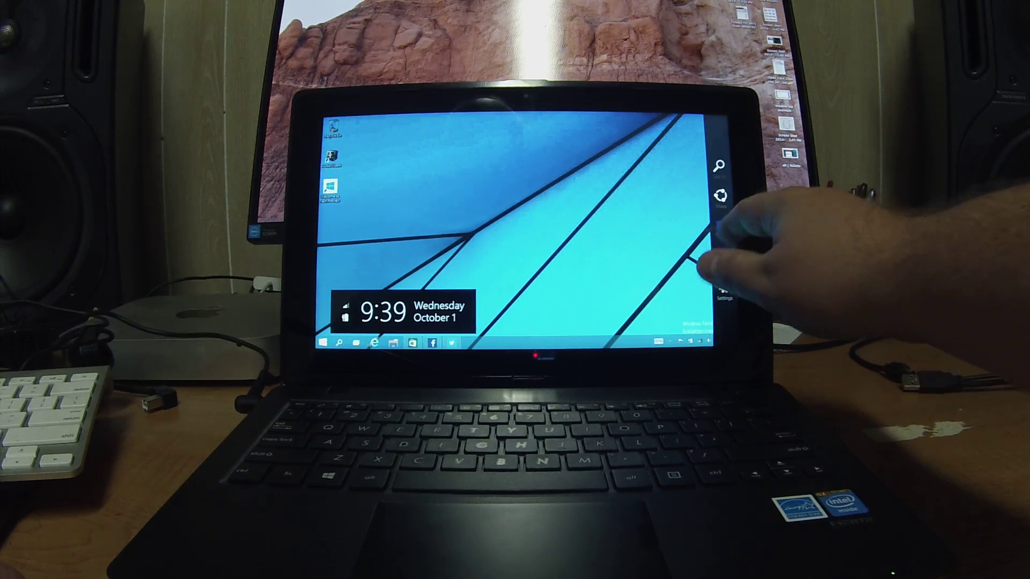
{"action": "left_click", "coordinate": [722, 228]}
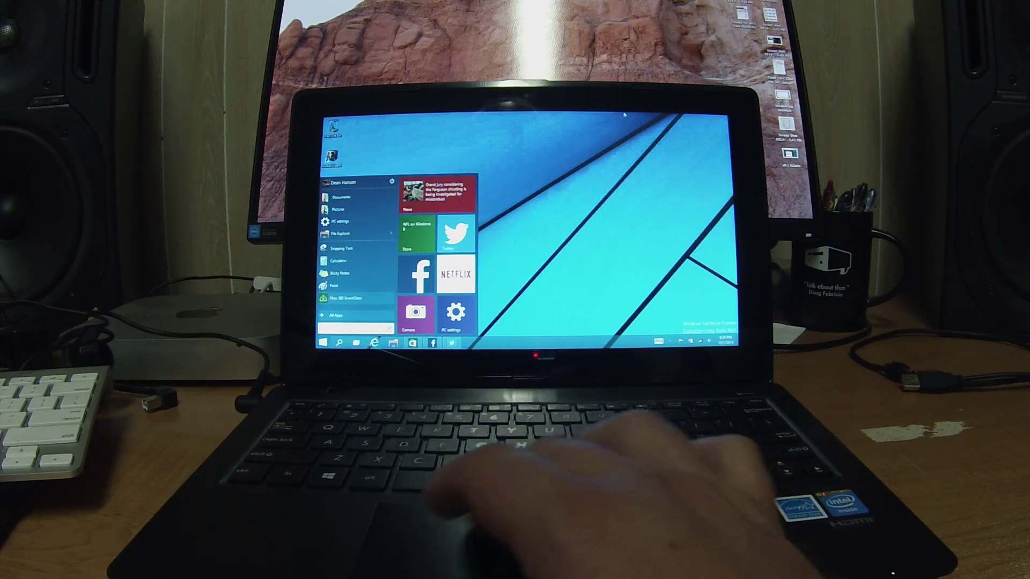
{"action": "mouse_move", "coordinate": [412, 343]}
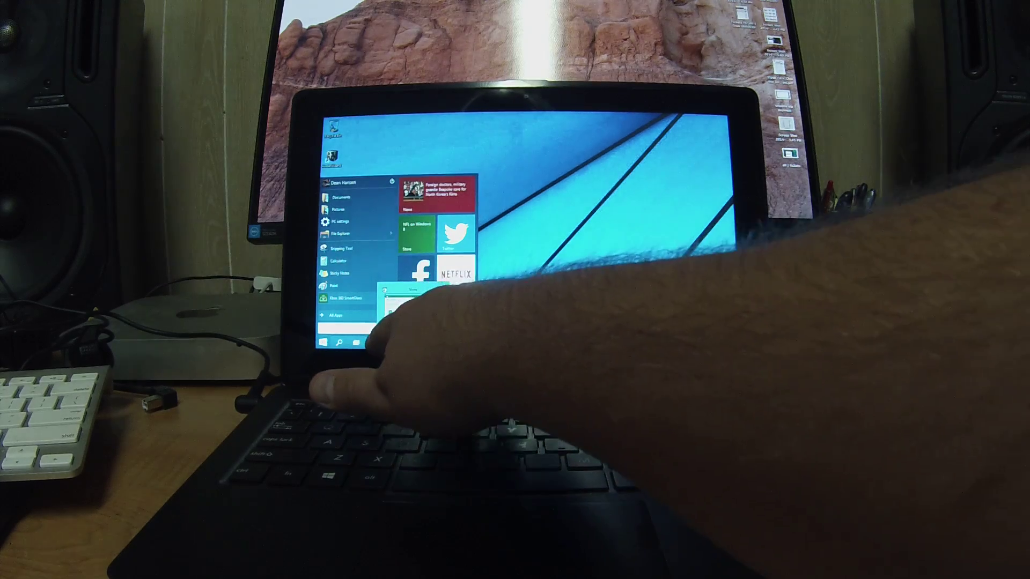
Switch to Internet Explorer and search Bing for the suggested 'windows technical preview'
{"action": "left_click", "coordinate": [413, 312]}
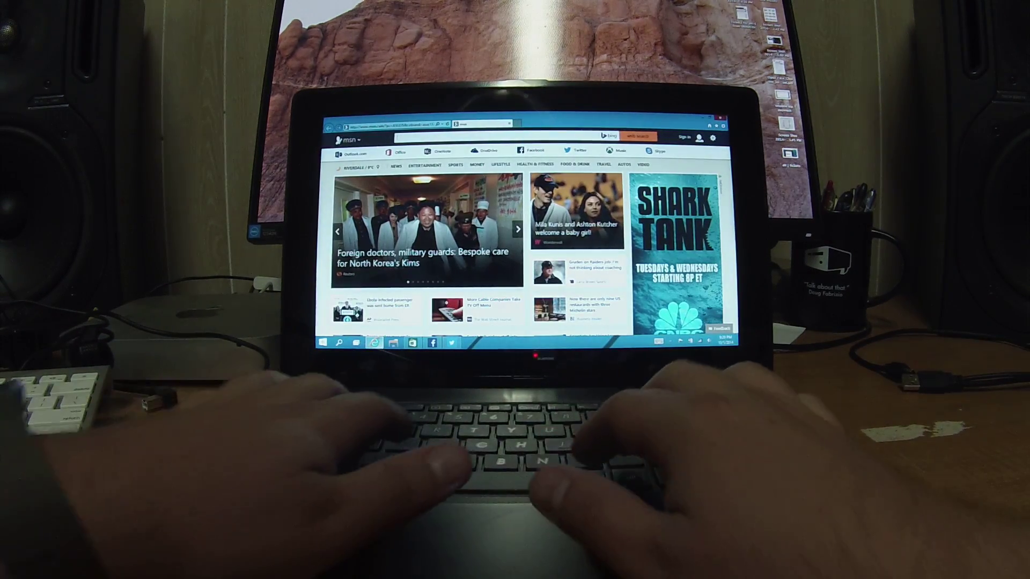
{"action": "type", "text": "sndows"}
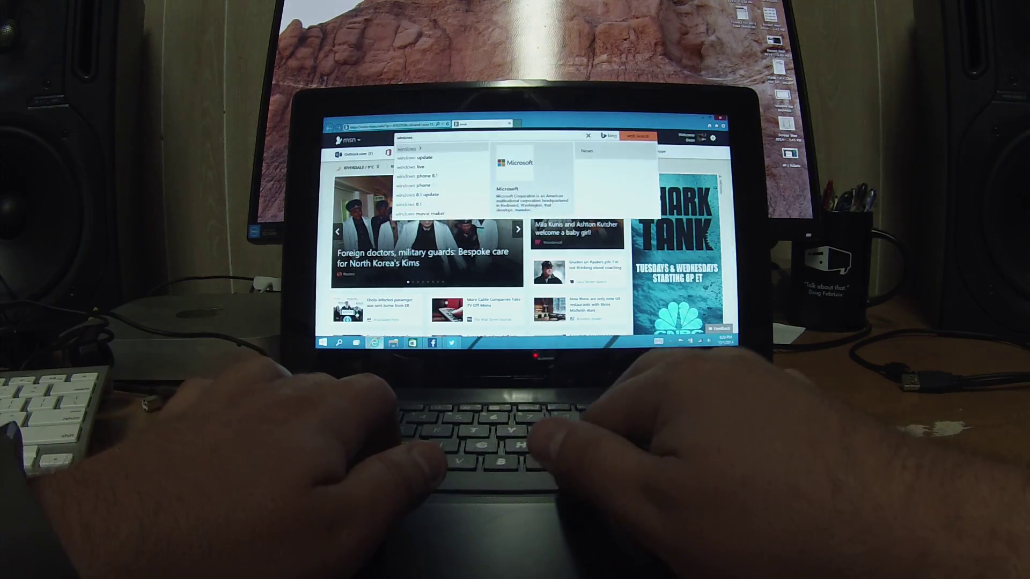
{"action": "type", "text": " te"}
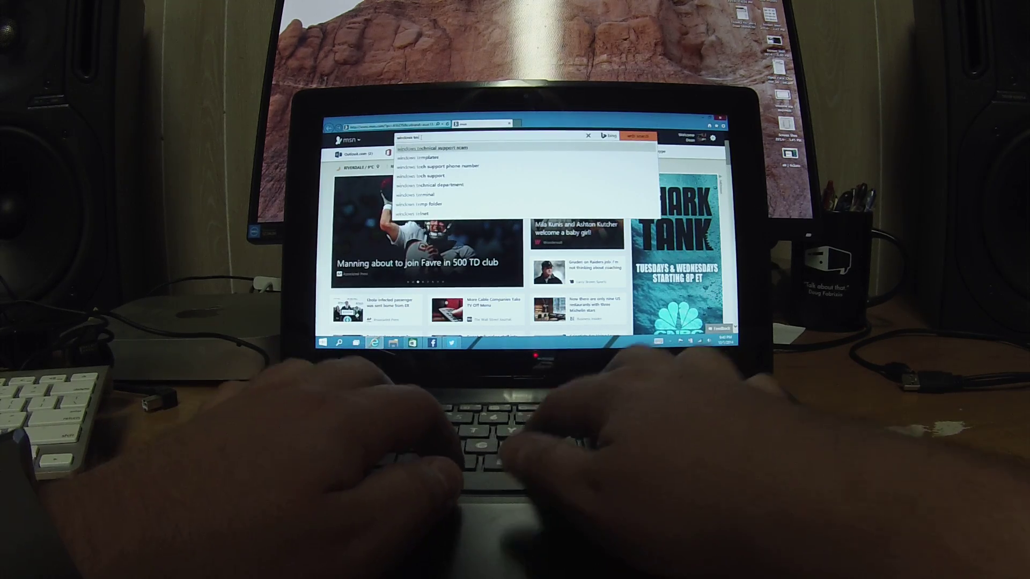
{"action": "type", "text": "chnical pre"}
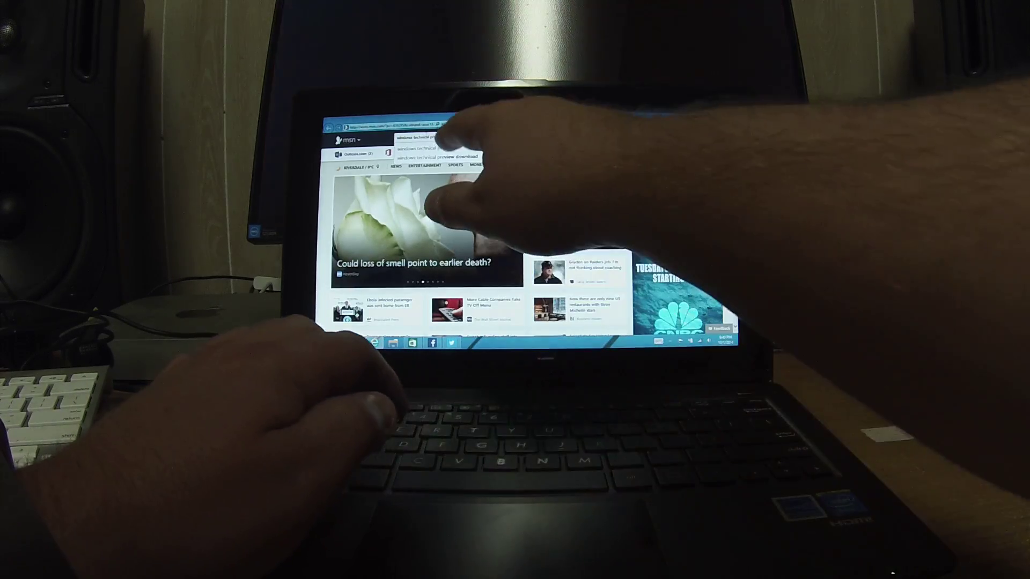
{"action": "left_click", "coordinate": [439, 156]}
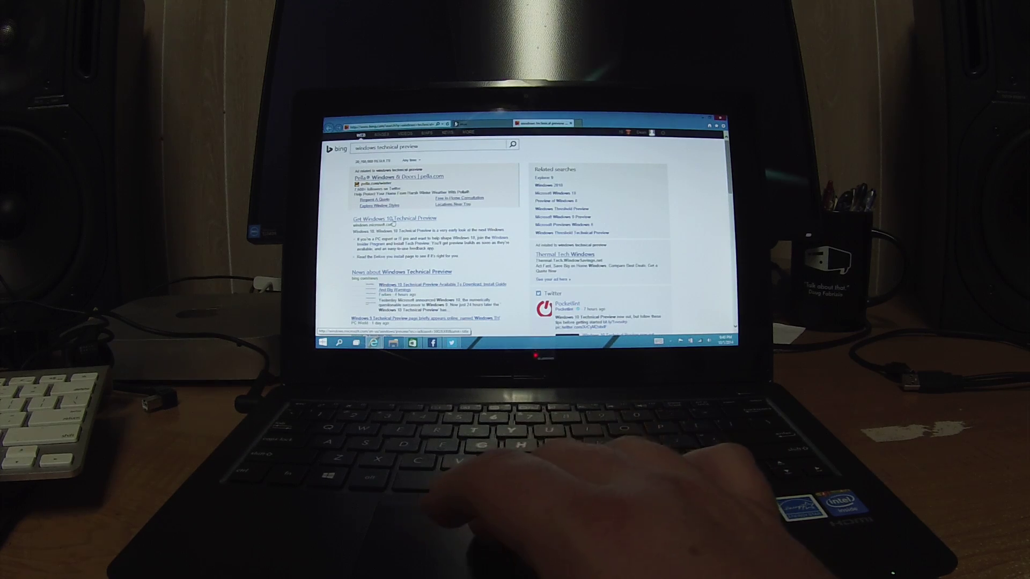
{"action": "scroll", "coordinate": [393, 222], "scroll_direction": "down", "scroll_amount": 1}
{"action": "scroll", "coordinate": [393, 223], "scroll_direction": "down", "scroll_amount": 3}
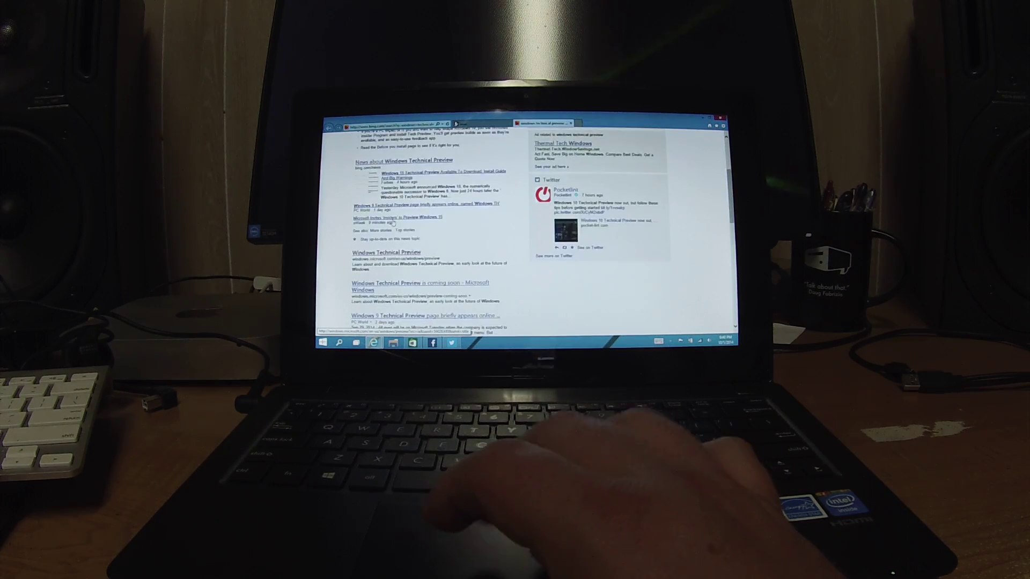
Follow the Windows Technical Preview result to the Windows Insider download page
{"action": "left_click", "coordinate": [391, 255]}
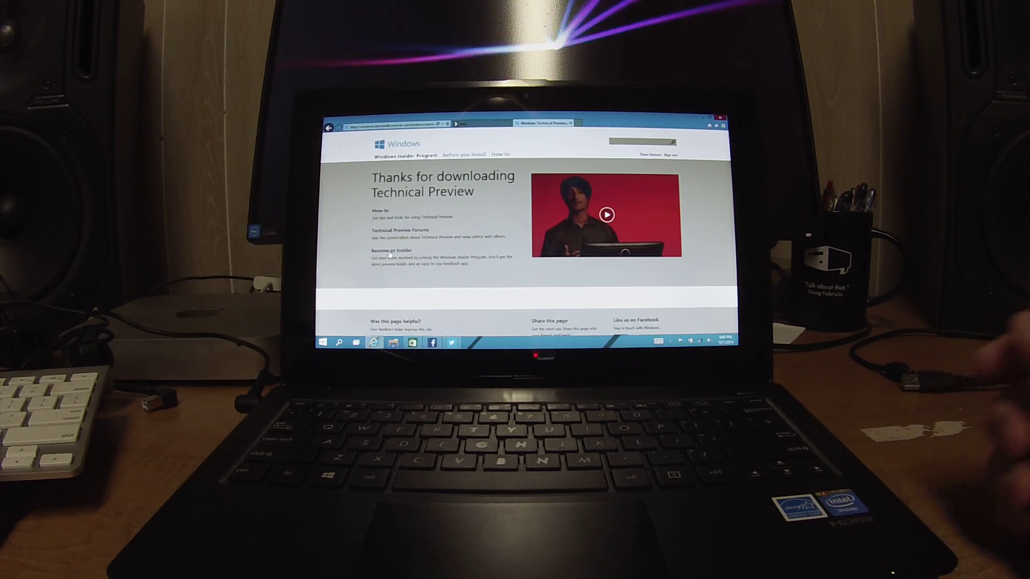
Open the Start menu over the Windows Insider page with the Start charm
{"action": "left_click_drag", "start_coordinate": [730, 225], "coordinate": [693, 226]}
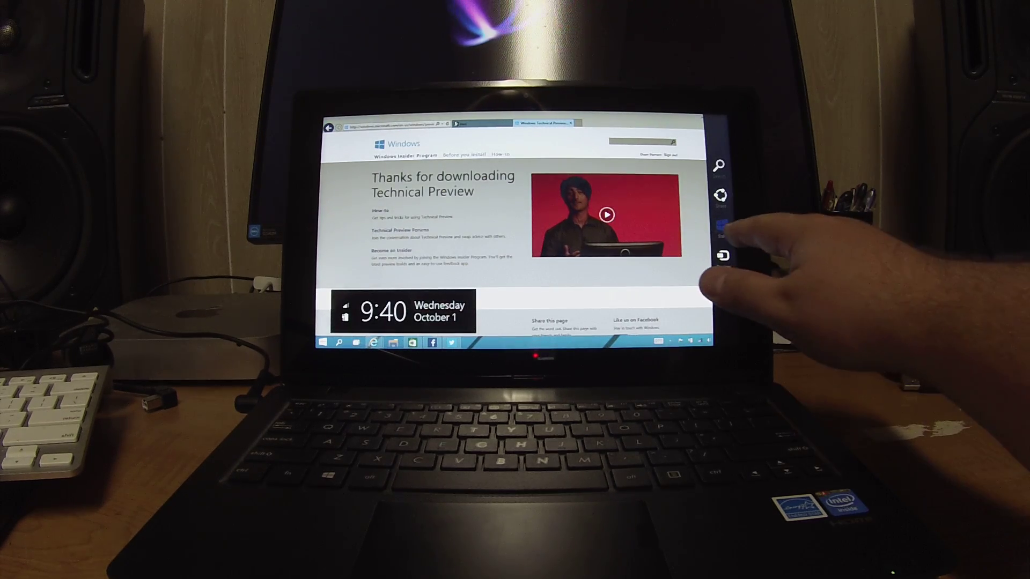
{"action": "left_click", "coordinate": [722, 228]}
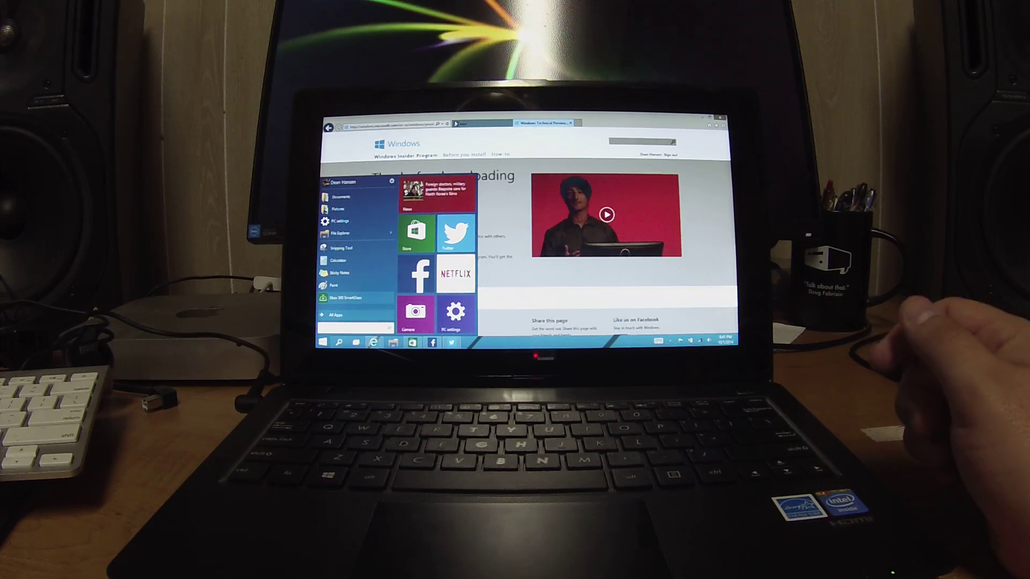
Use Task View to switch to the Facebook app, then to the Store's Facebook page
{"action": "left_click", "coordinate": [355, 342]}
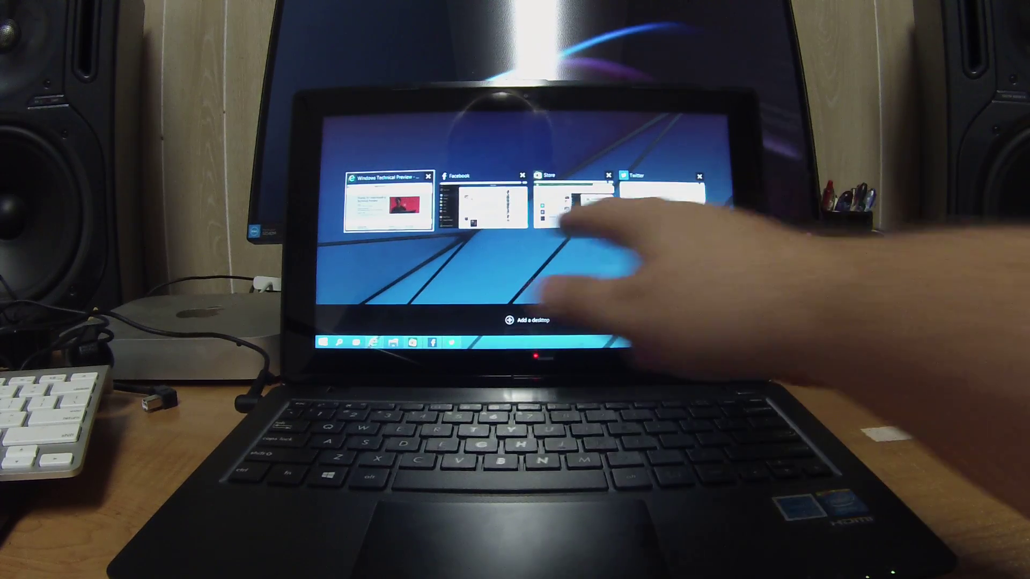
{"action": "left_click", "coordinate": [483, 205]}
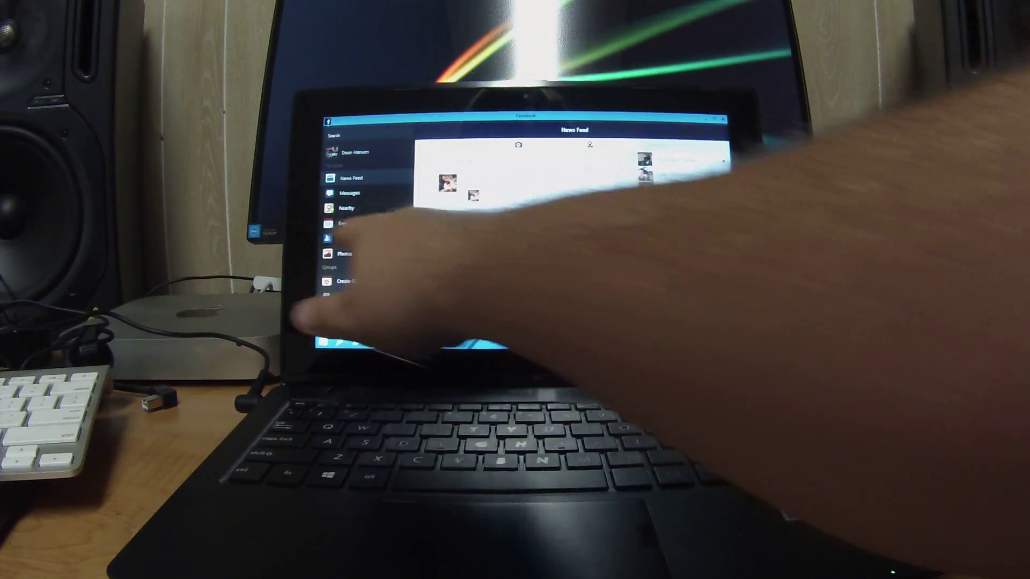
{"action": "left_click", "coordinate": [455, 342]}
{"action": "left_click", "coordinate": [572, 205]}
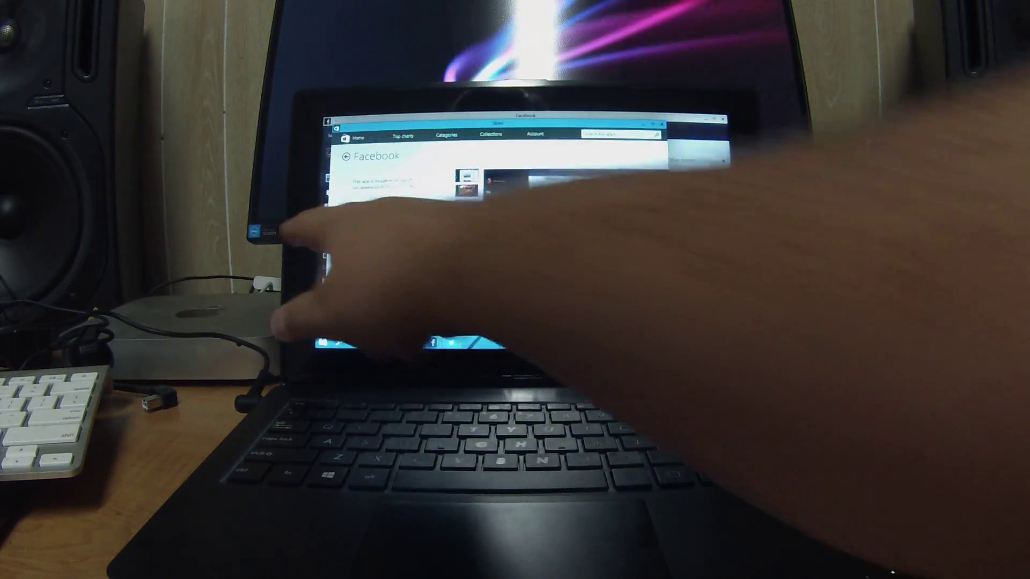
Switch to Twitter through Task View, then close the Twitter and Store windows
{"action": "left_click", "coordinate": [454, 342]}
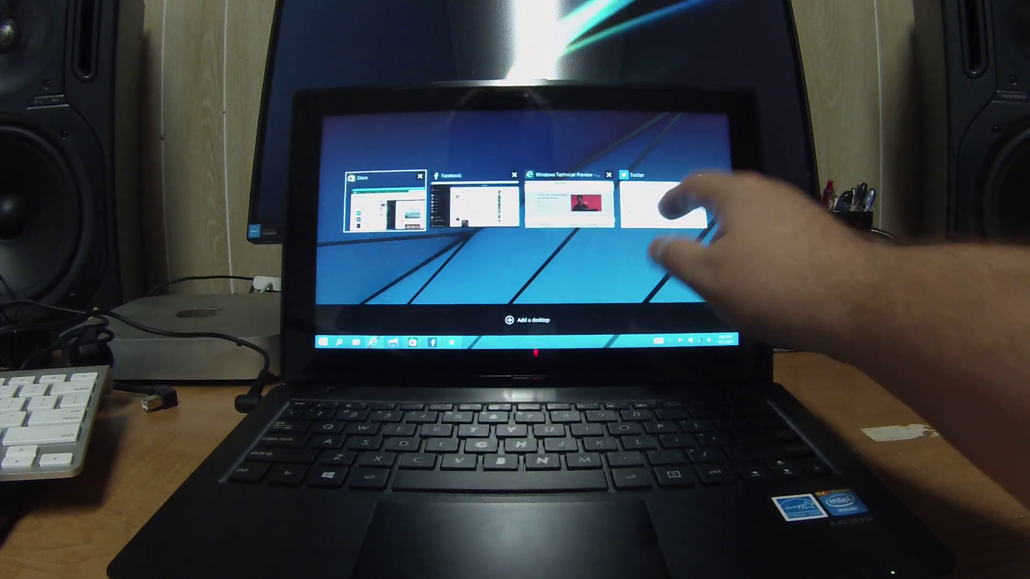
{"action": "left_click", "coordinate": [676, 205]}
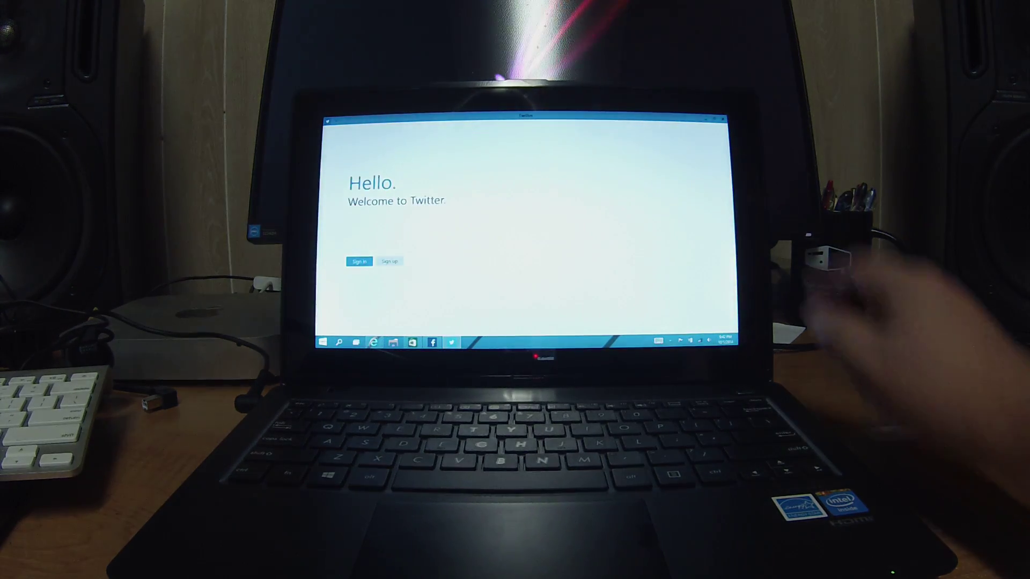
{"action": "left_click", "coordinate": [719, 122]}
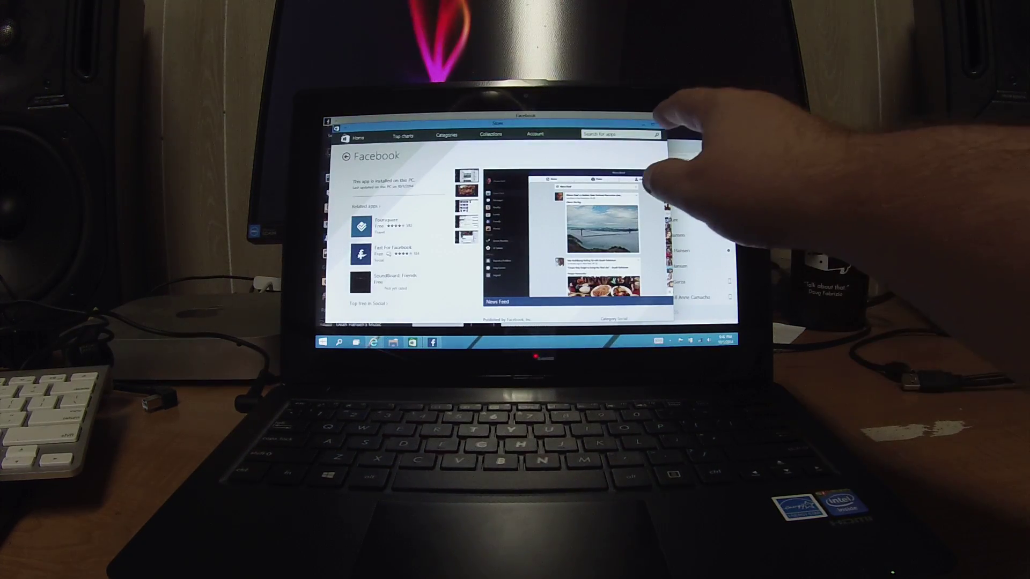
{"action": "left_click", "coordinate": [658, 124]}
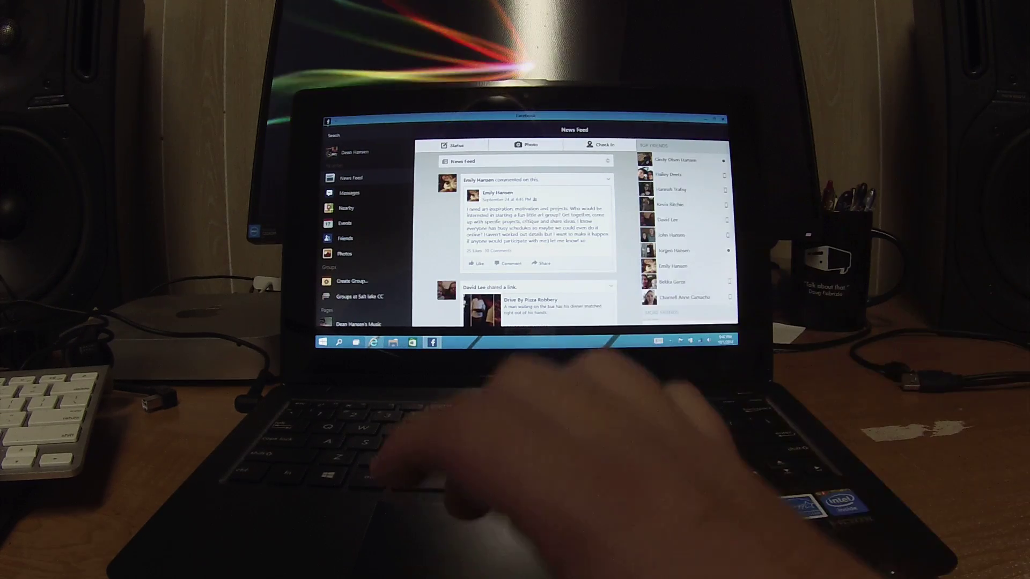
Close Facebook and Internet Explorer with Alt+F4, confirming that all tabs close
{"action": "key", "text": "alt+F4"}
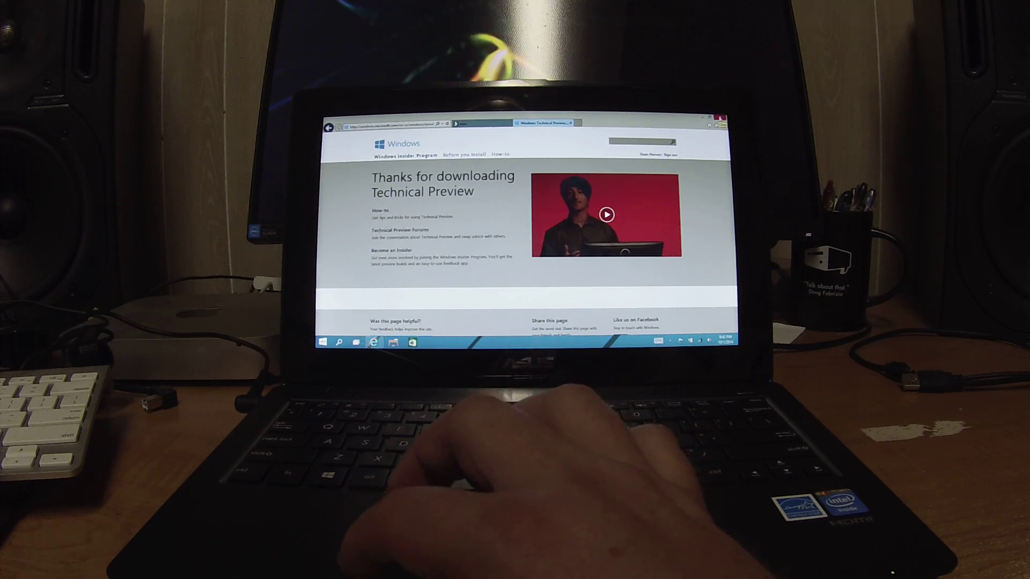
{"action": "key", "text": "alt+F4"}
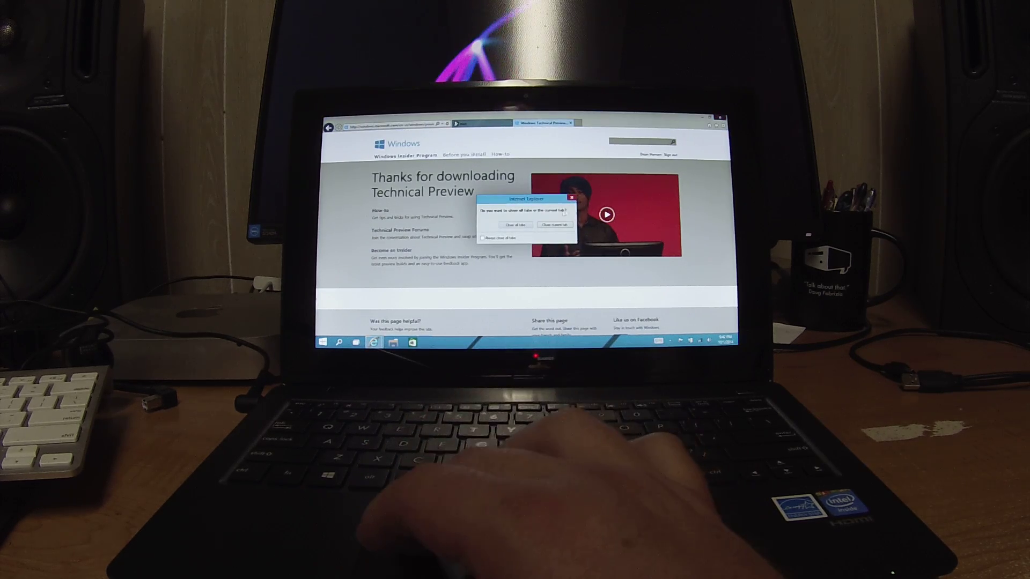
{"action": "key", "text": "Return"}
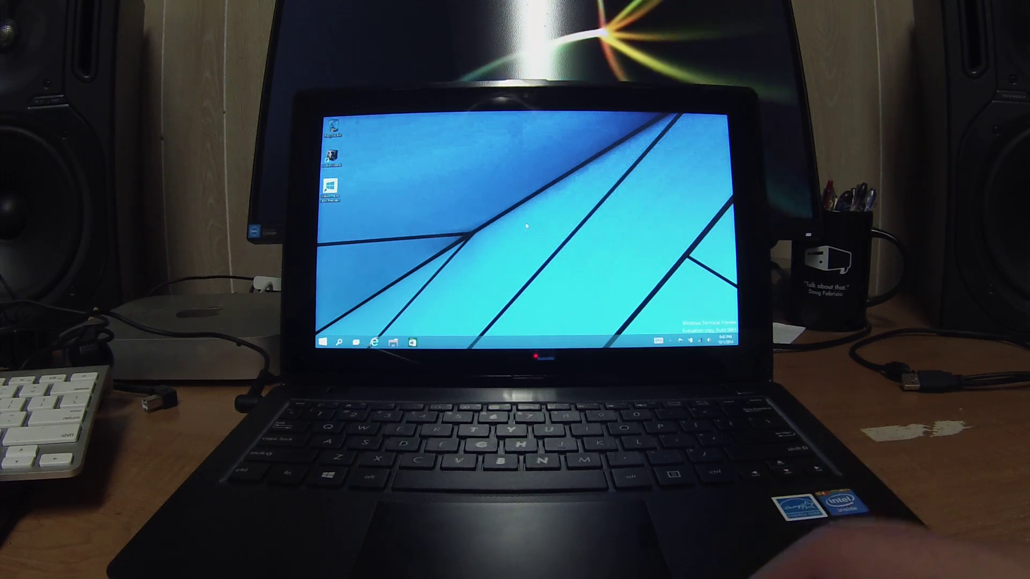
Show the charms bar, open the Settings pane, then dismiss it
{"action": "left_click_drag", "start_coordinate": [728, 274], "coordinate": [693, 274]}
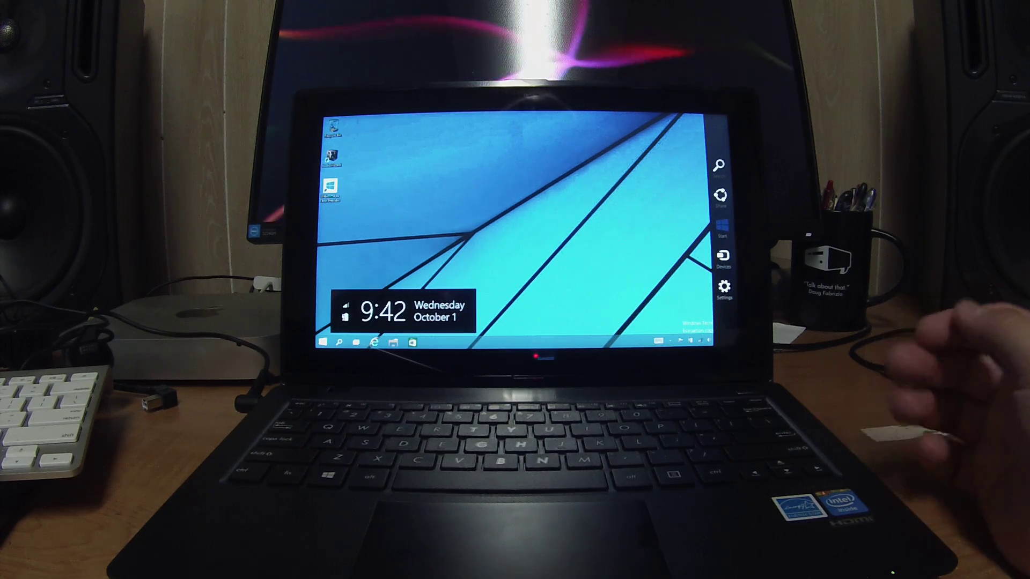
{"action": "left_click", "coordinate": [723, 287]}
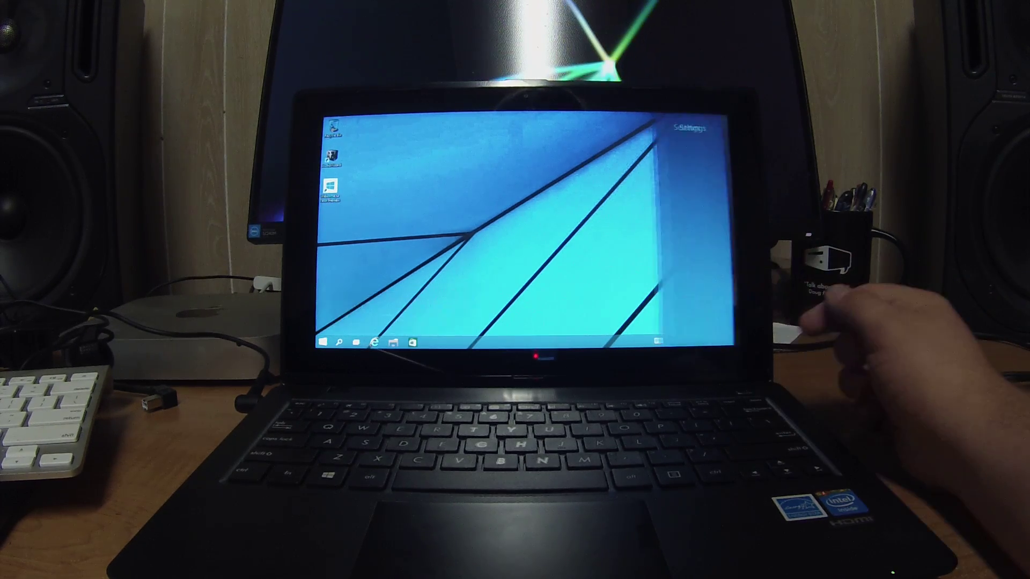
{"action": "left_click", "coordinate": [563, 241]}
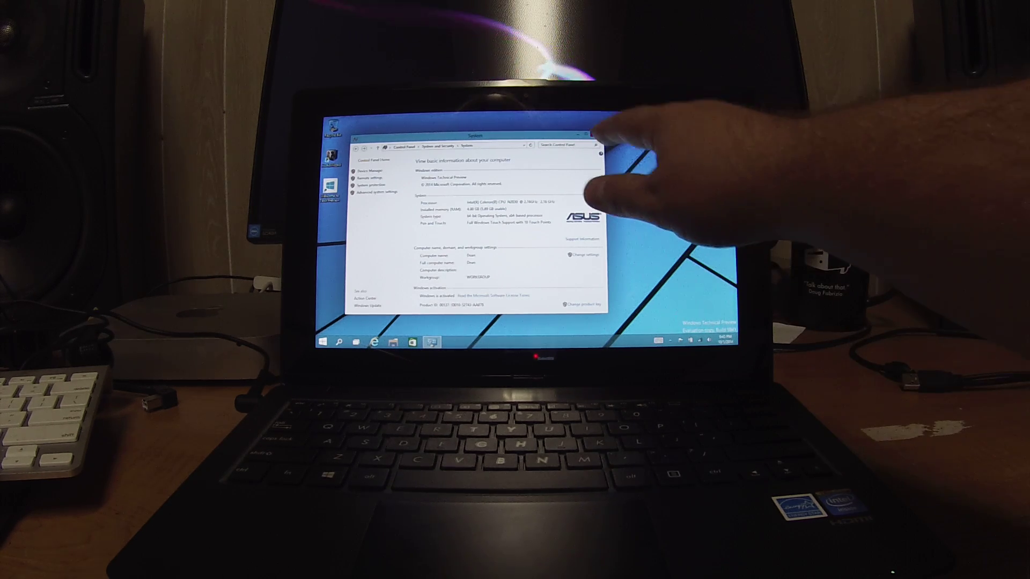
Close the System information window with its title-bar X button
{"action": "left_click", "coordinate": [596, 134]}
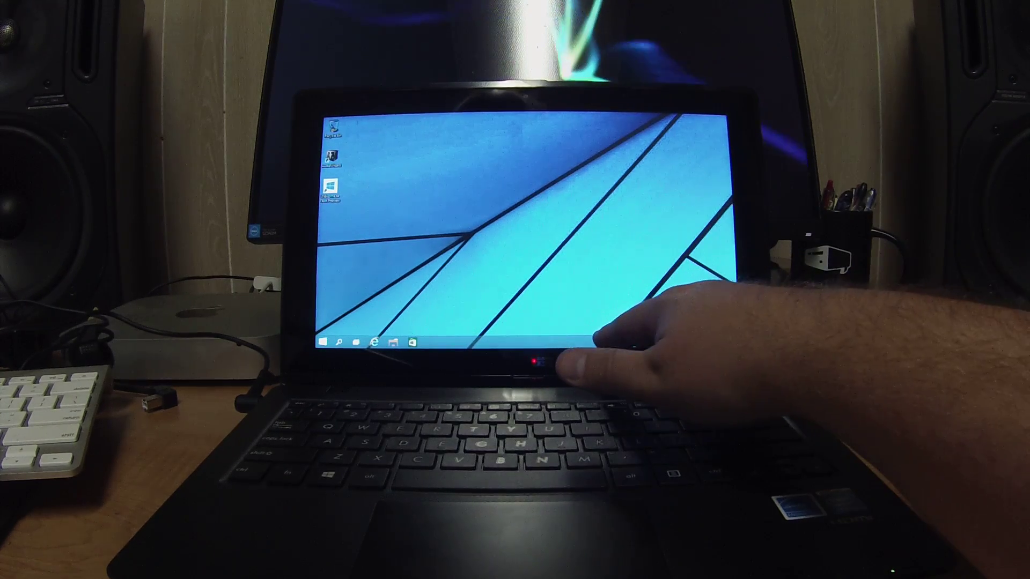
Browse the taskbar context menu's Toolbars options, then close the menu
{"action": "right_click", "coordinate": [632, 342]}
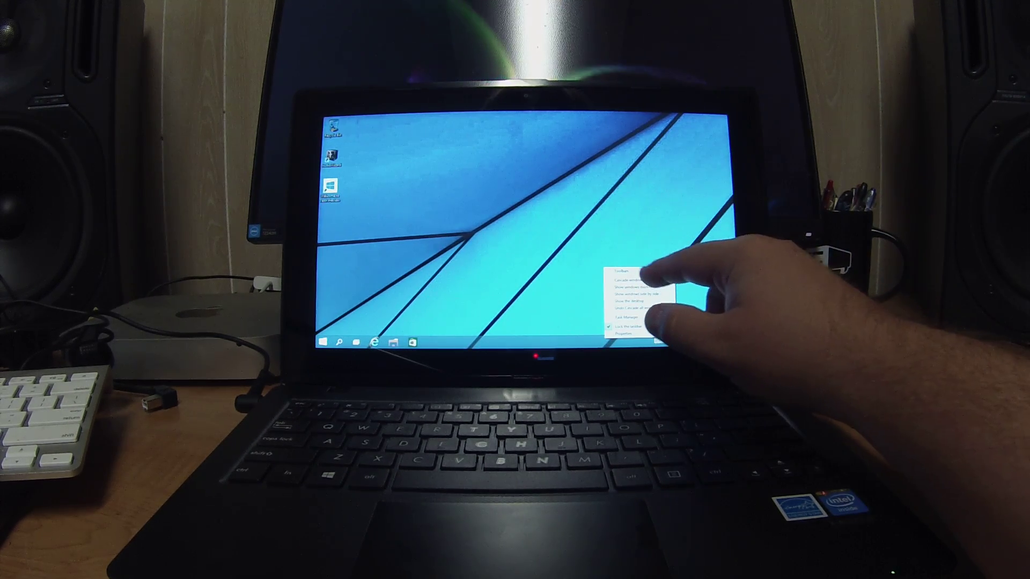
{"action": "left_click", "coordinate": [636, 272]}
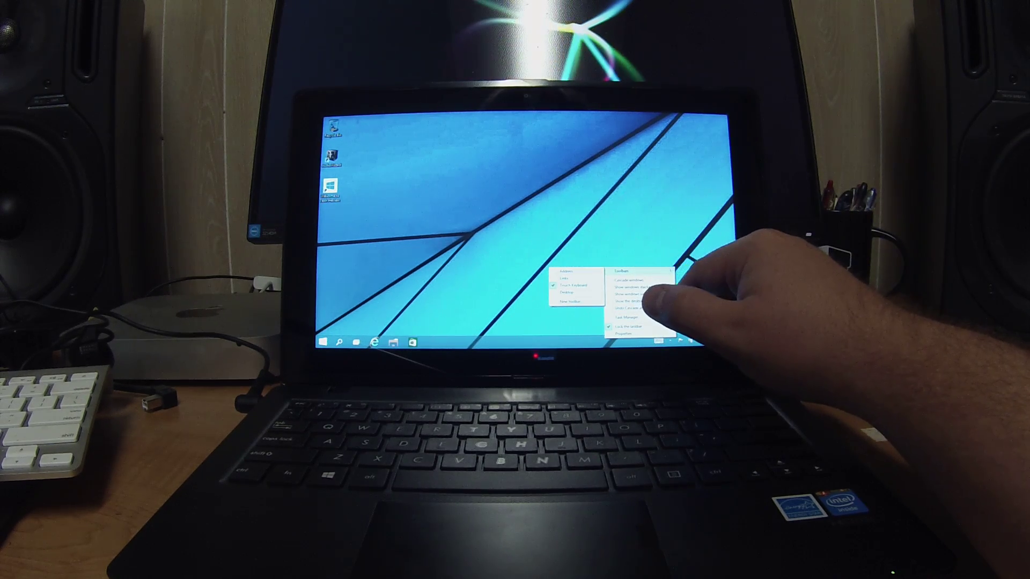
{"action": "left_click", "coordinate": [643, 300]}
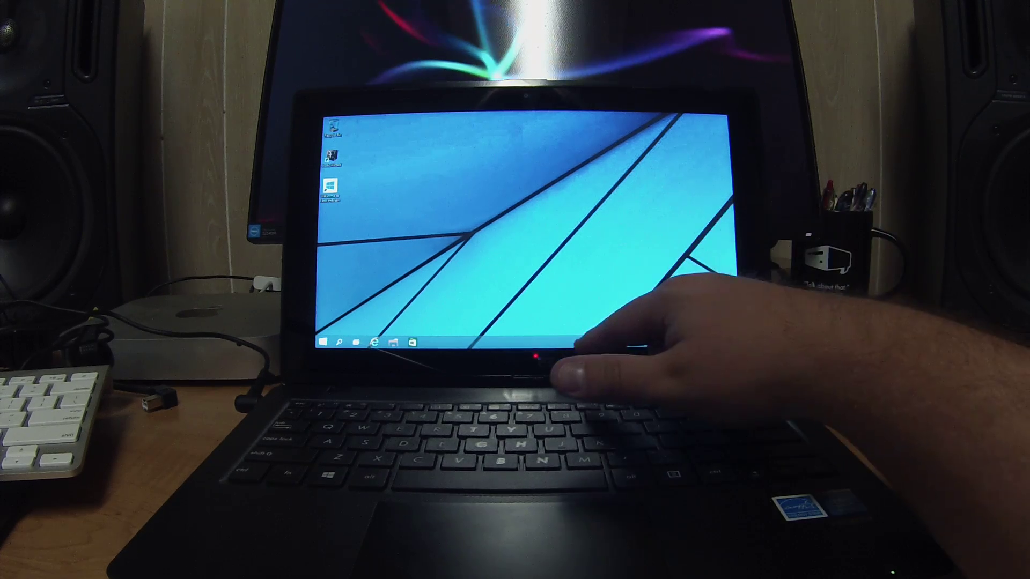
In Taskbar and Start Menu Properties, switch to the Start screen and sign out
{"action": "right_click", "coordinate": [611, 342]}
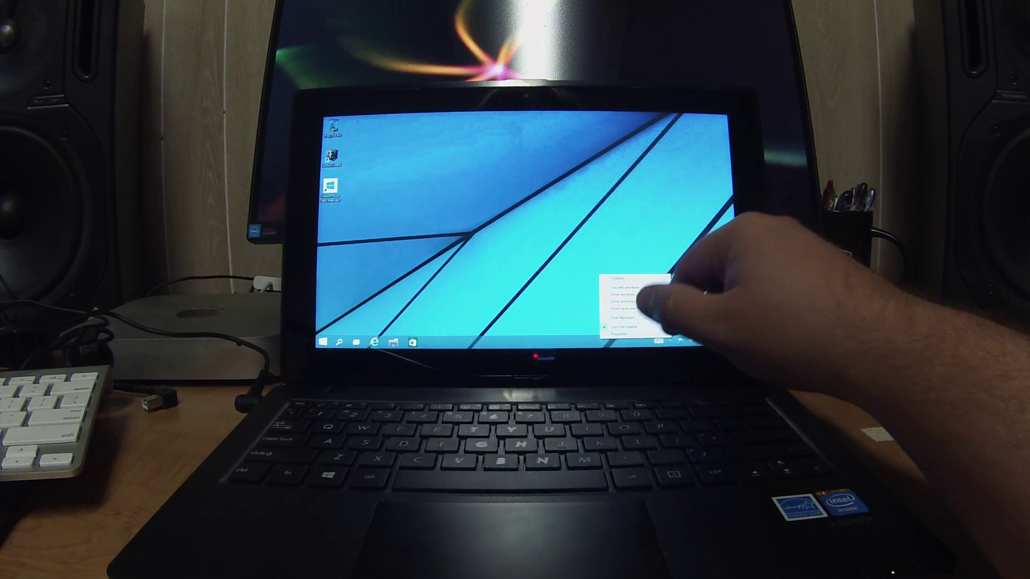
{"action": "left_click", "coordinate": [627, 332]}
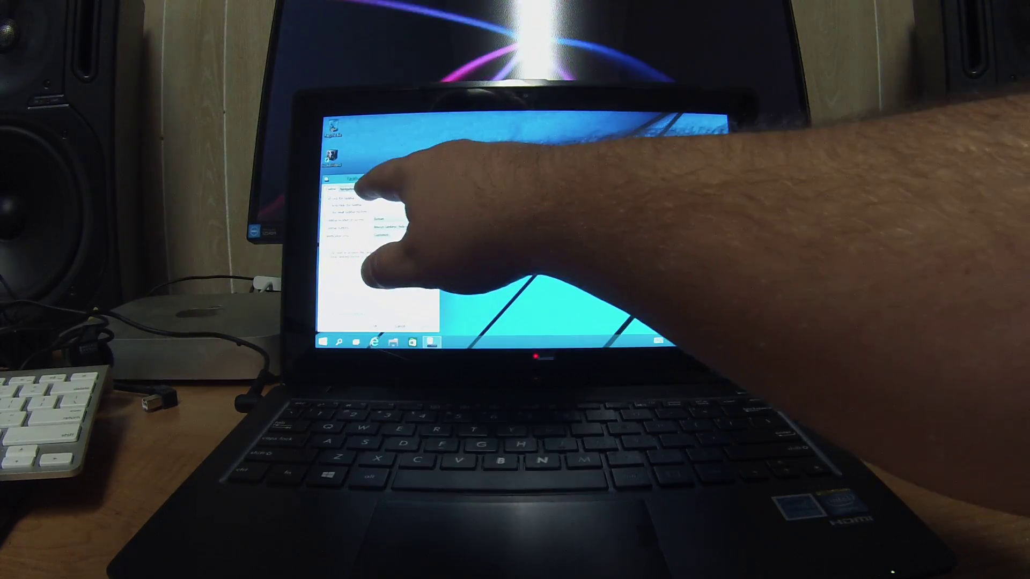
{"action": "left_click", "coordinate": [347, 188]}
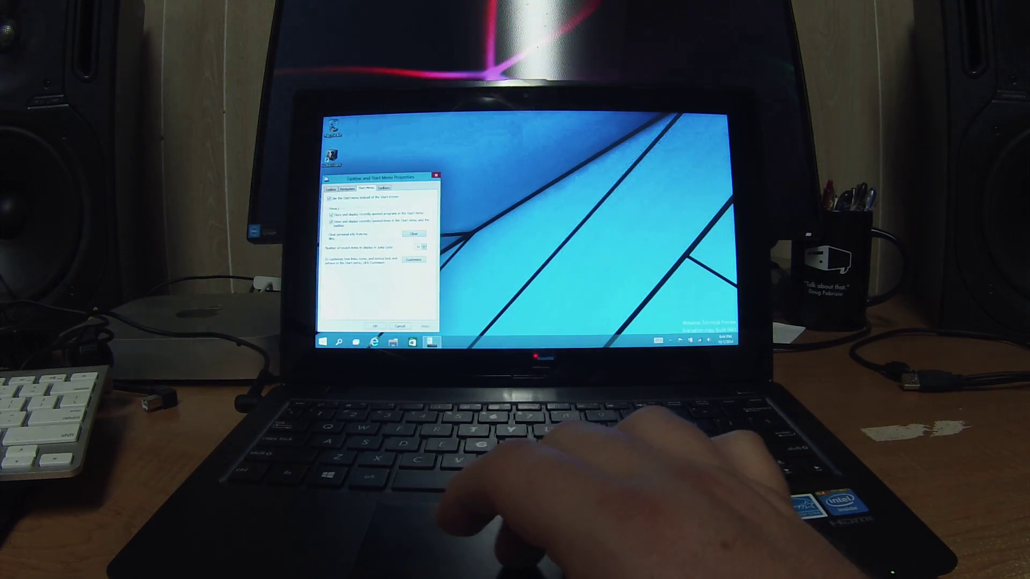
{"action": "left_click_drag", "start_coordinate": [383, 178], "coordinate": [499, 152]}
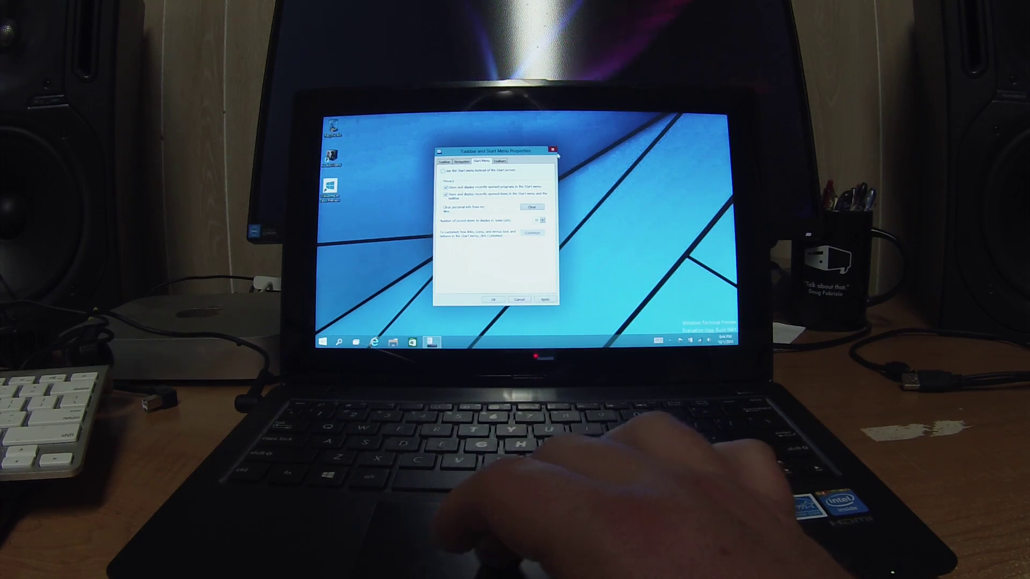
{"action": "left_click", "coordinate": [546, 300]}
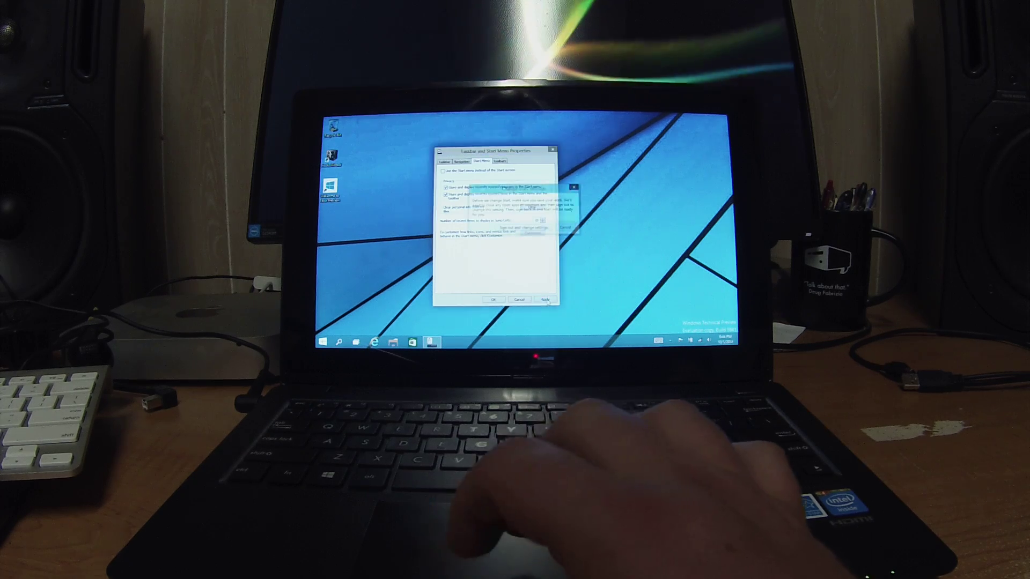
{"action": "left_click", "coordinate": [524, 229]}
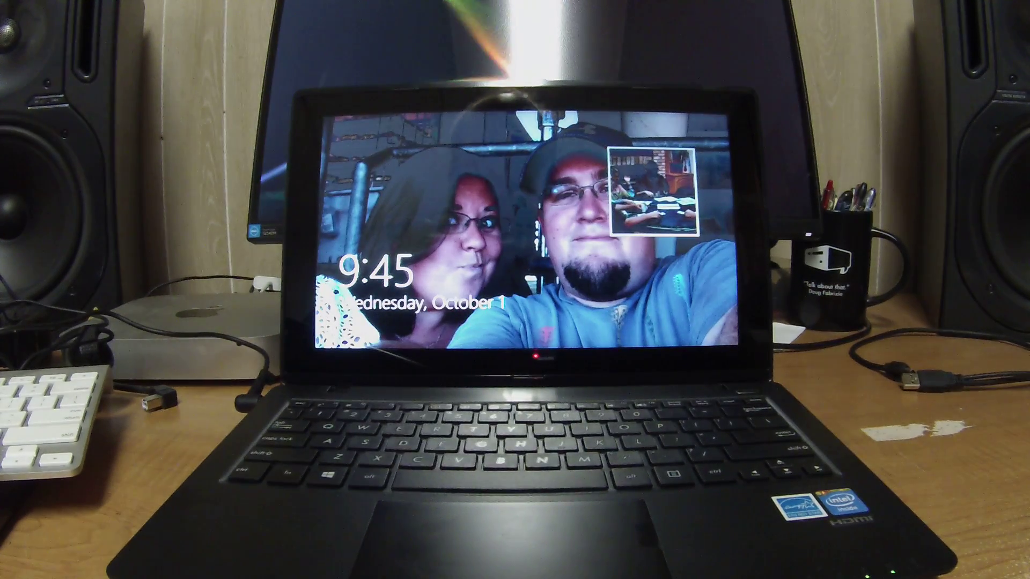
Dismiss the lock screen and sign in by entering the password
{"action": "left_click", "coordinate": [563, 306]}
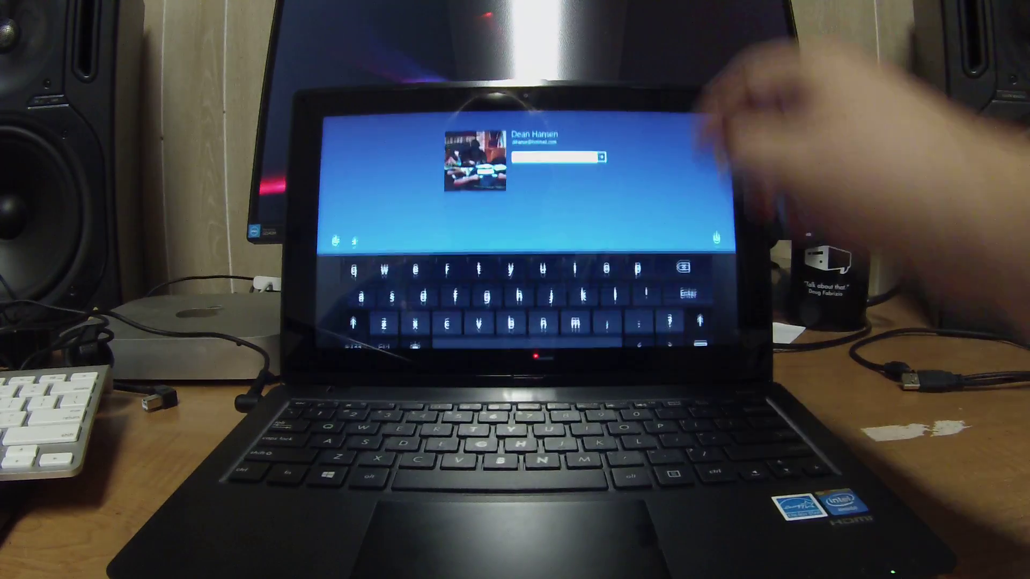
{"action": "key", "text": "shift"}
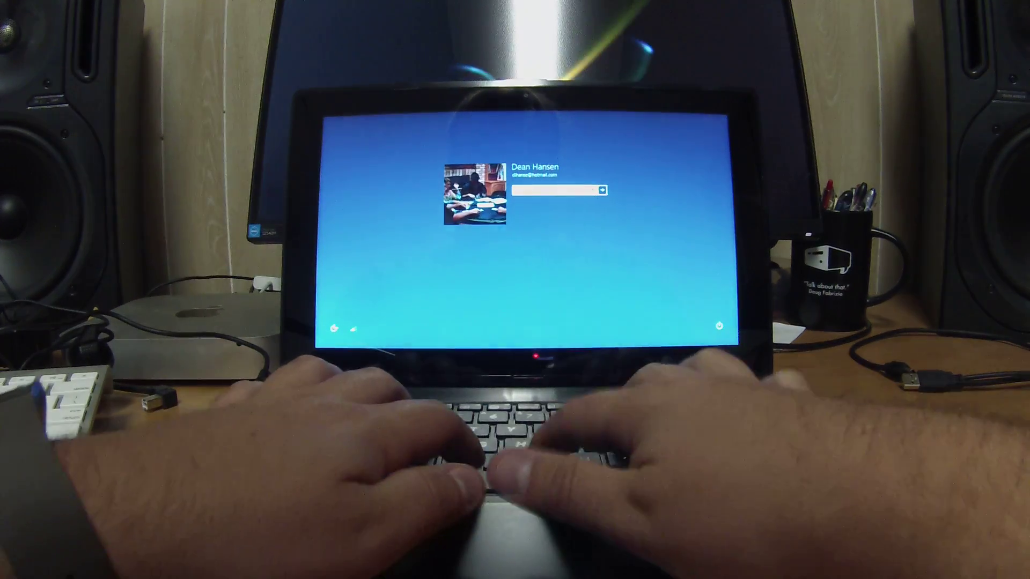
{"action": "type", "text": "••••"}
{"action": "key", "text": "Return"}
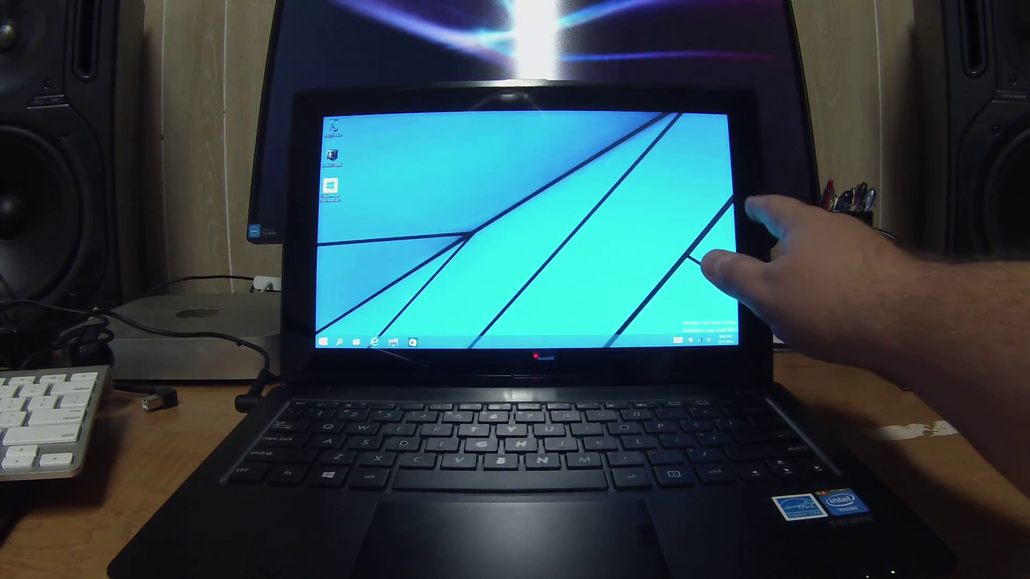
Open the full-screen Start screen from the charms and swipe through its live tiles
{"action": "left_click_drag", "start_coordinate": [728, 266], "coordinate": [700, 266]}
{"action": "left_click", "coordinate": [719, 226]}
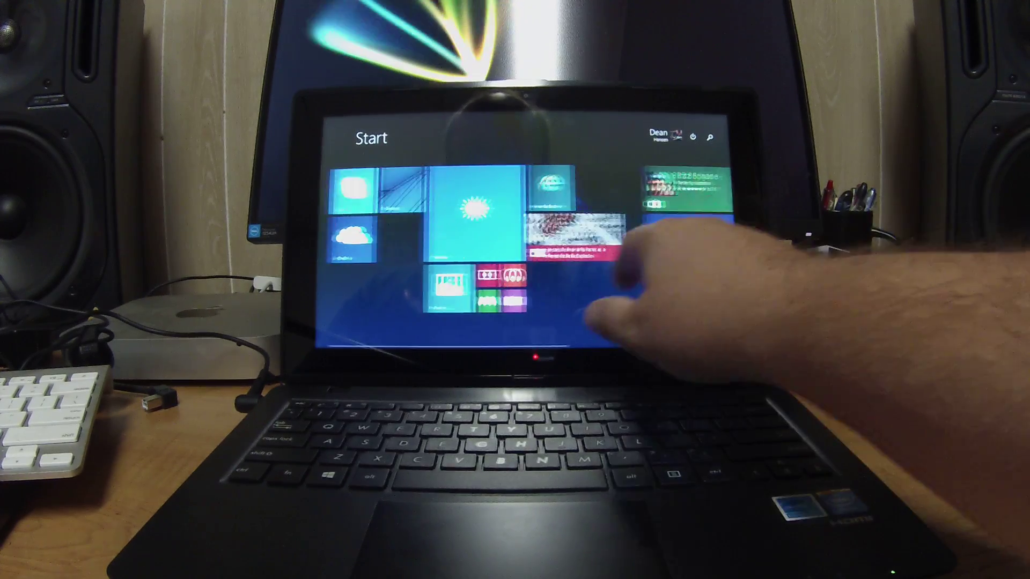
{"action": "left_click_drag", "start_coordinate": [692, 265], "coordinate": [523, 306]}
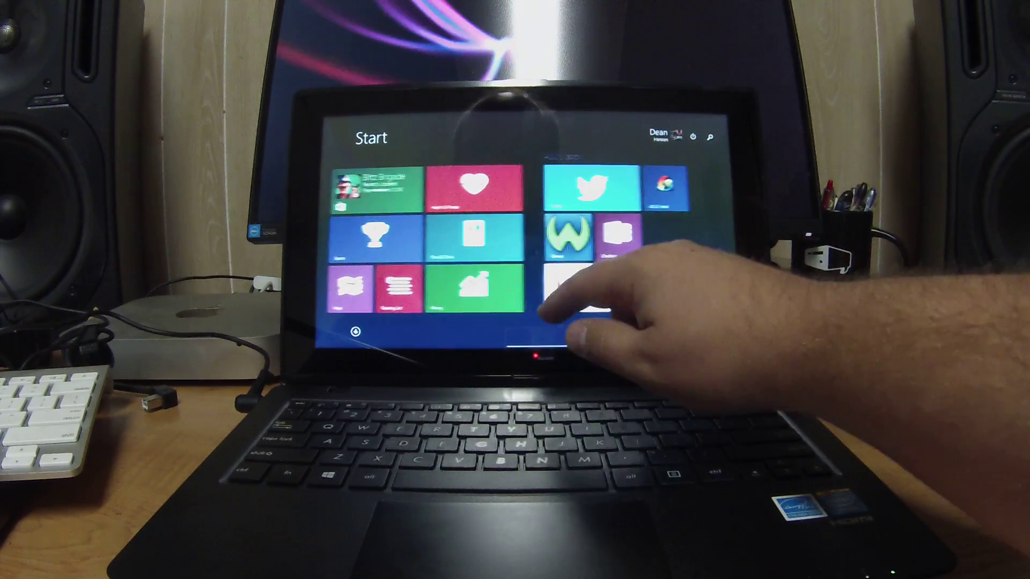
{"action": "left_click_drag", "start_coordinate": [643, 266], "coordinate": [482, 265]}
{"action": "left_click_drag", "start_coordinate": [596, 265], "coordinate": [709, 265]}
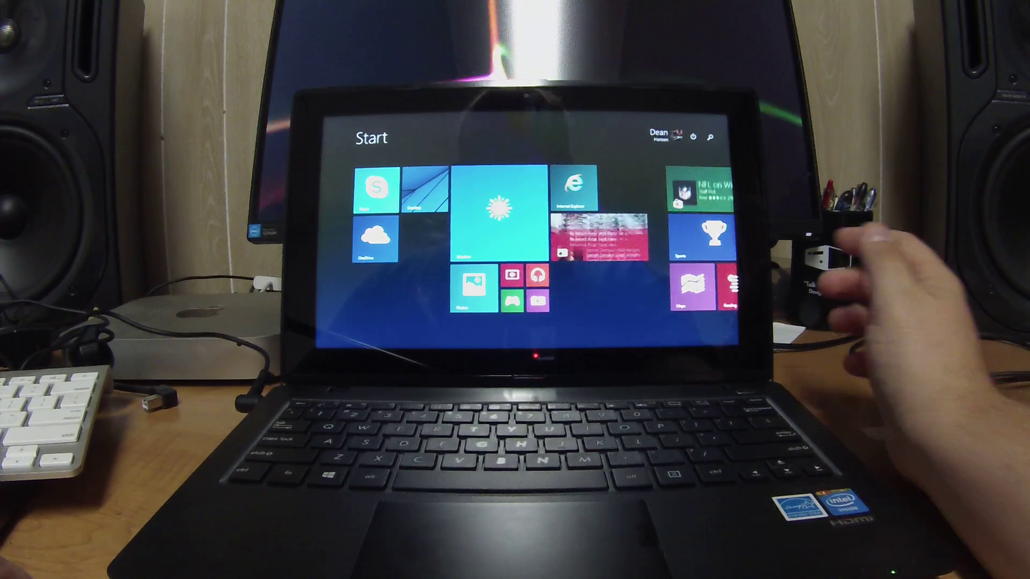
{"action": "left_click_drag", "start_coordinate": [691, 266], "coordinate": [451, 266]}
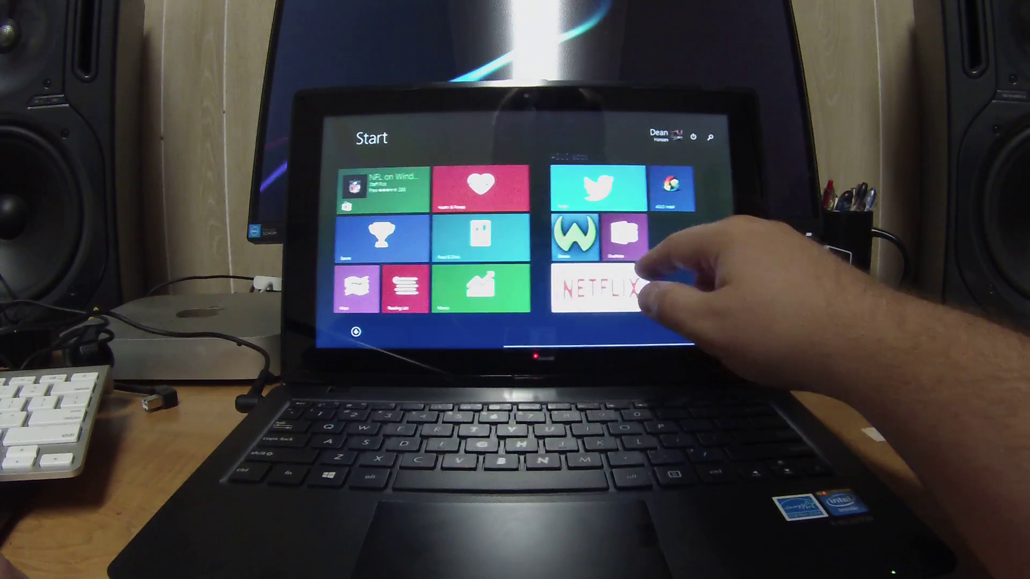
{"action": "left_click_drag", "start_coordinate": [611, 258], "coordinate": [725, 258]}
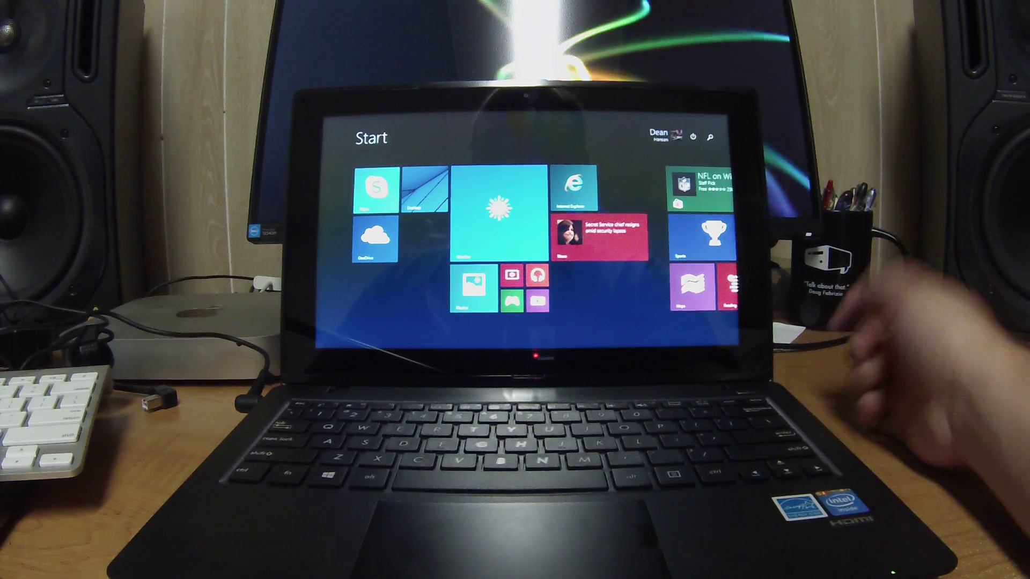
Switch to the desktop, return to the Start screen, then go back to the desktop
{"action": "left_click", "coordinate": [425, 190]}
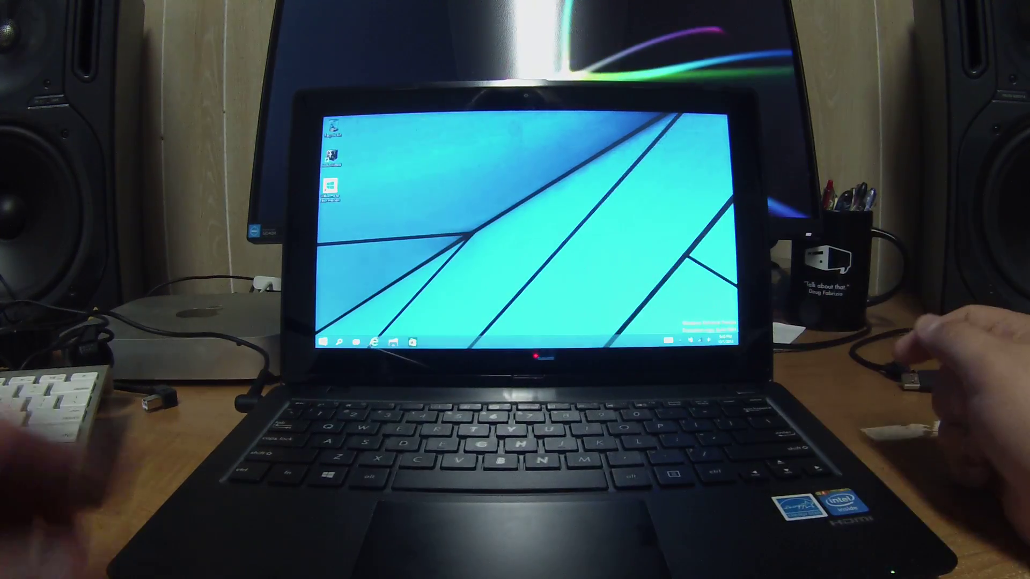
{"action": "left_click", "coordinate": [326, 342]}
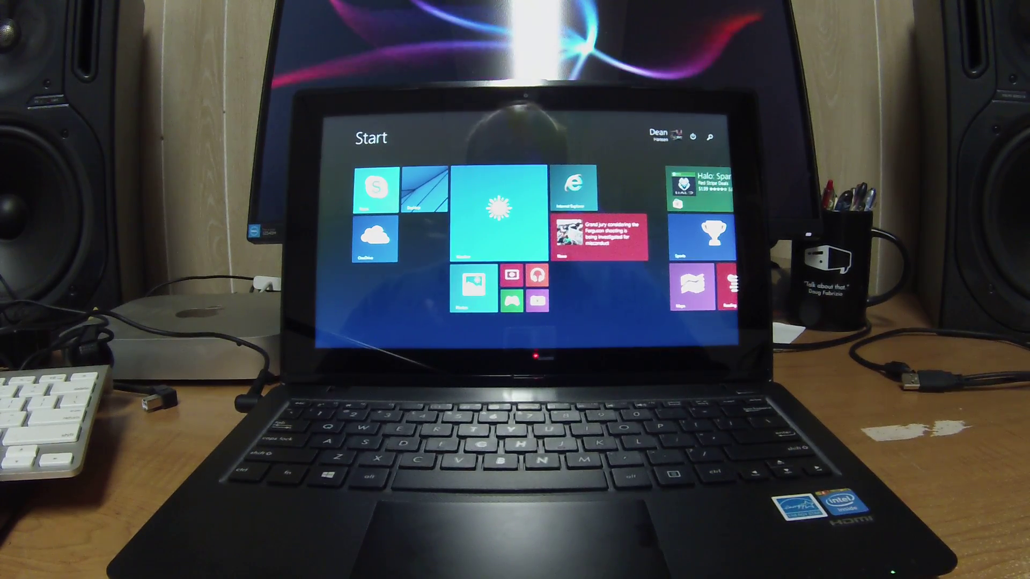
{"action": "left_click_drag", "start_coordinate": [627, 289], "coordinate": [515, 266]}
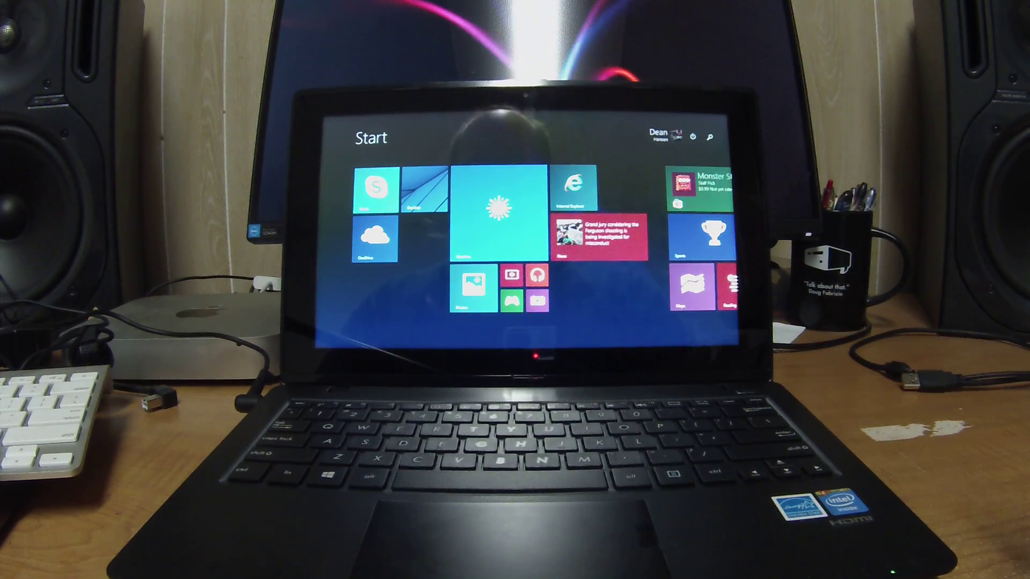
{"action": "left_click_drag", "start_coordinate": [736, 258], "coordinate": [692, 257]}
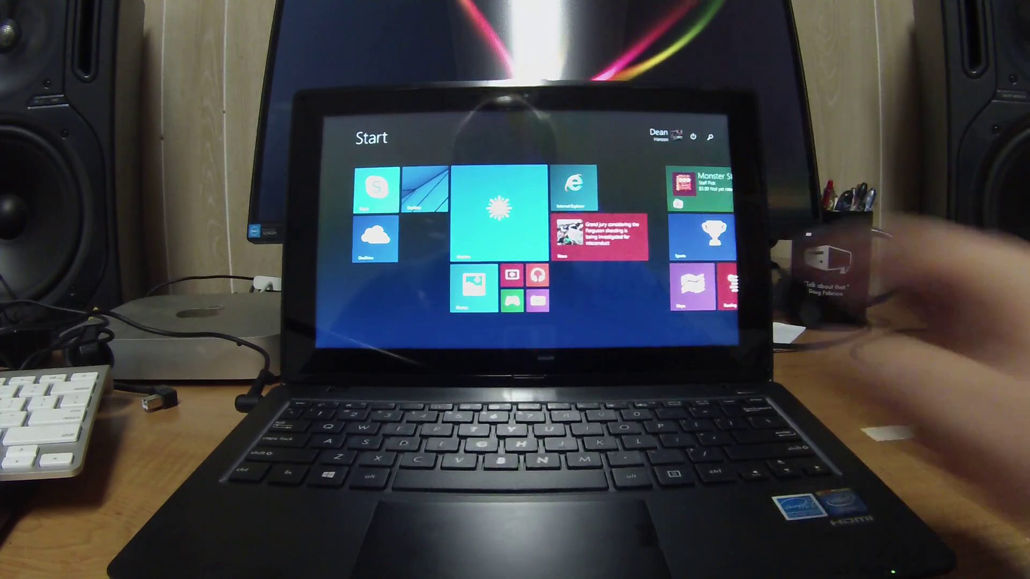
{"action": "left_click", "coordinate": [482, 225]}
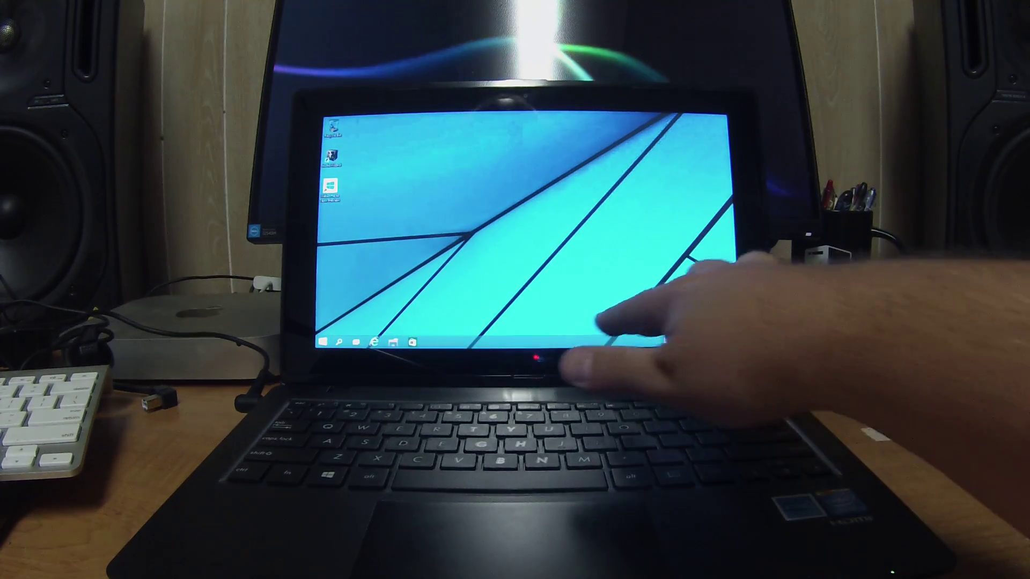
Enable 'Use the Start menu' in Taskbar and Start Menu Properties, then sign out
{"action": "right_click", "coordinate": [592, 342]}
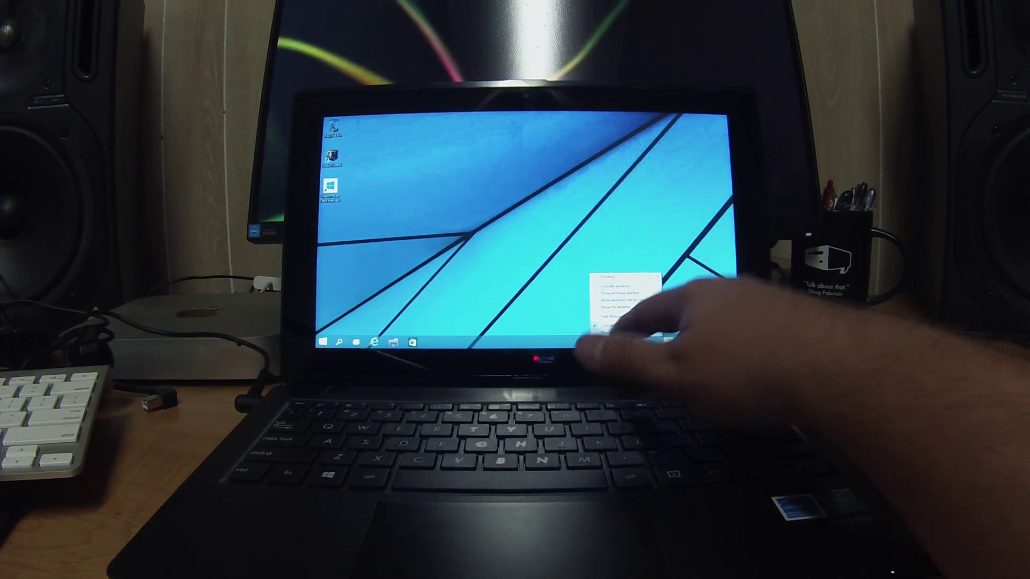
{"action": "left_click", "coordinate": [619, 330]}
{"action": "left_click", "coordinate": [367, 188]}
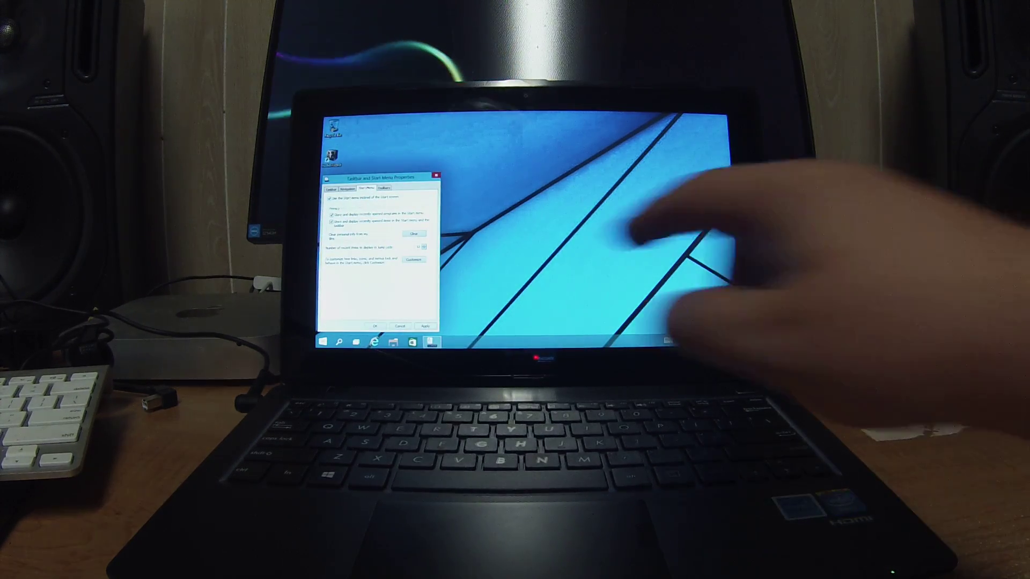
{"action": "left_click", "coordinate": [376, 326]}
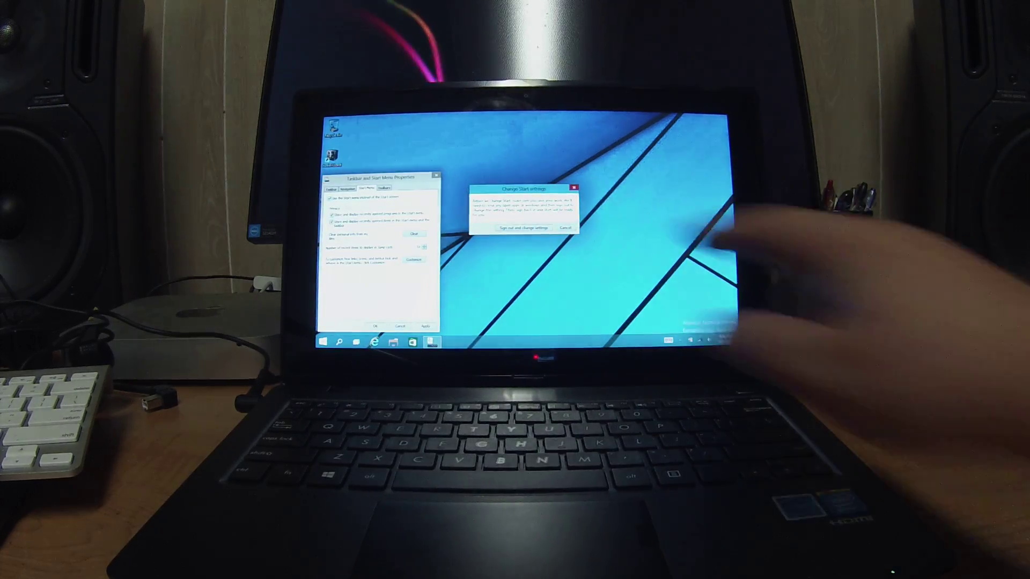
{"action": "left_click", "coordinate": [524, 227]}
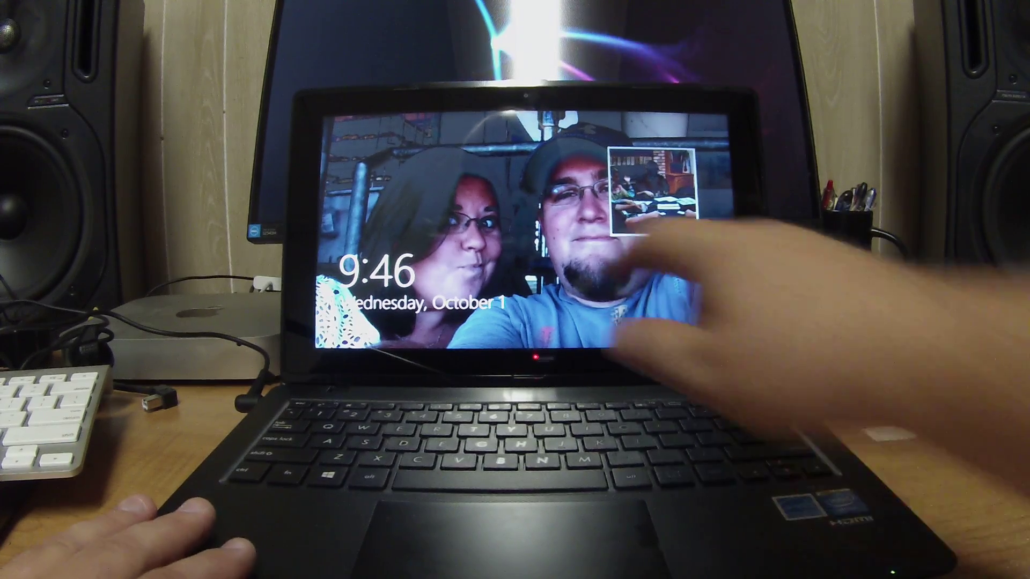
Dismiss the lock screen and sign in with the password
{"action": "left_click_drag", "start_coordinate": [628, 306], "coordinate": [628, 145]}
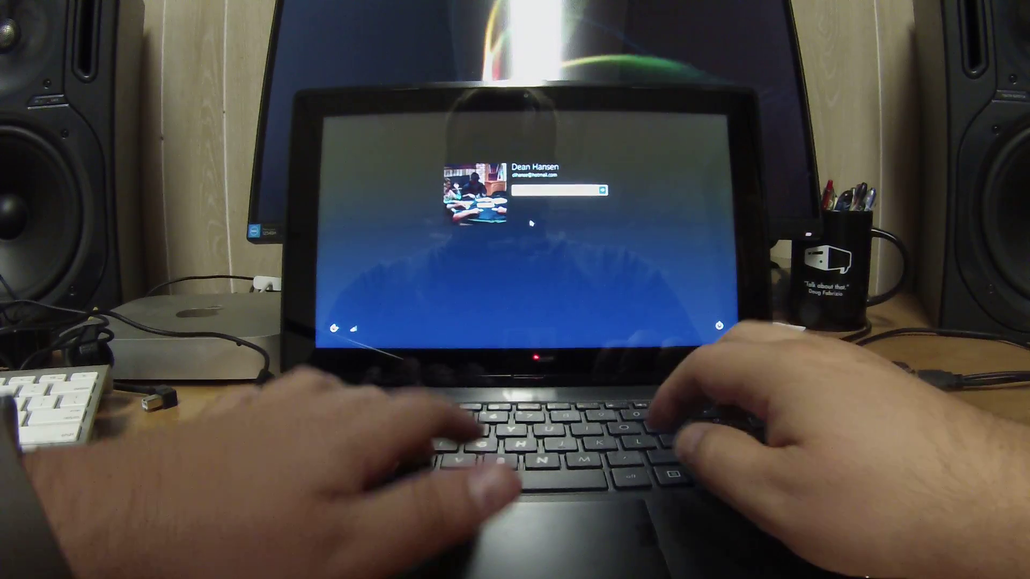
{"action": "type", "text": "****"}
{"action": "key", "text": "Return"}
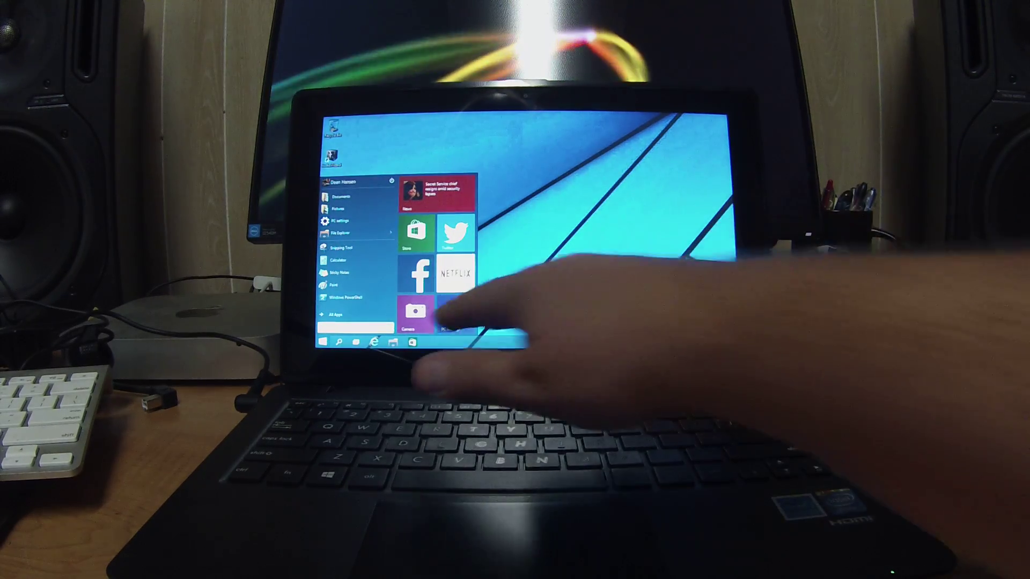
Record a short webcam video in the Camera app, maximize it, then close it
{"action": "left_click", "coordinate": [415, 311]}
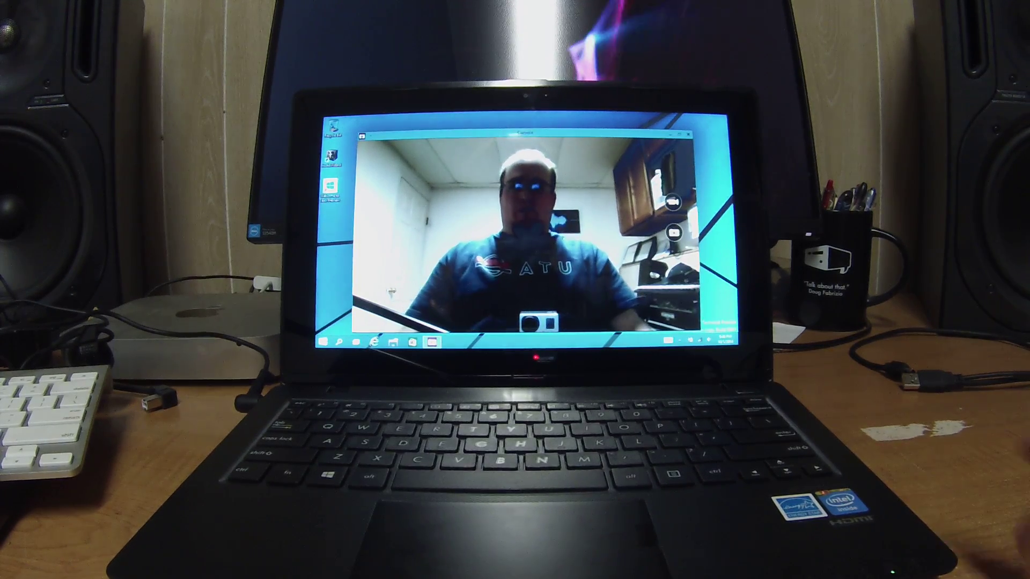
{"action": "left_click", "coordinate": [673, 231]}
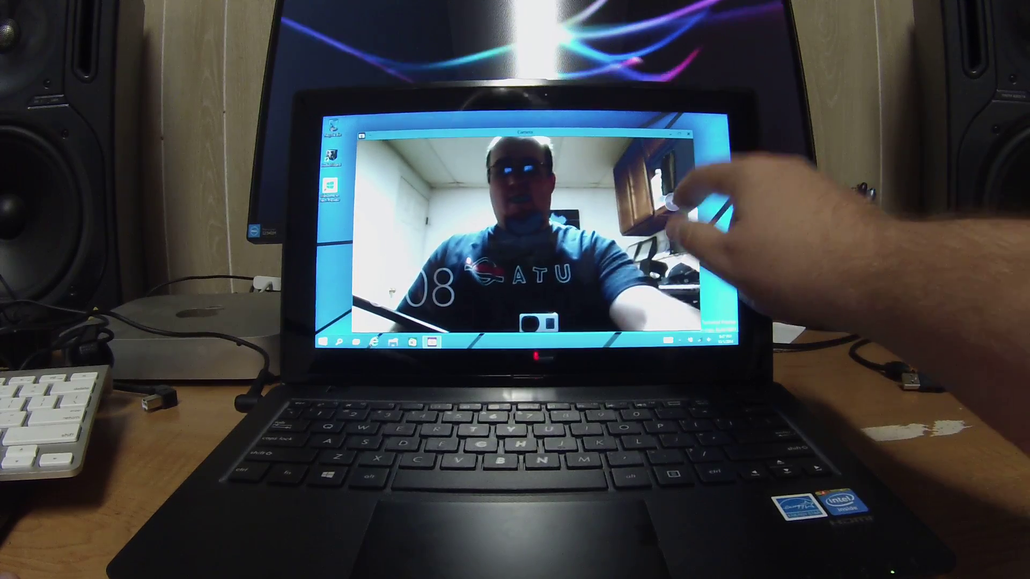
{"action": "left_click", "coordinate": [673, 202]}
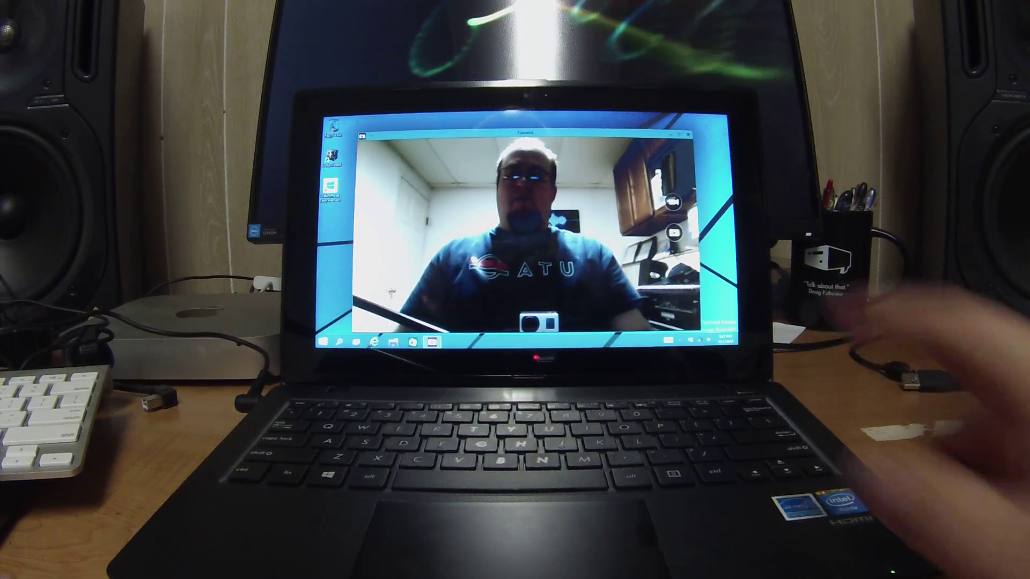
{"action": "left_click", "coordinate": [673, 145]}
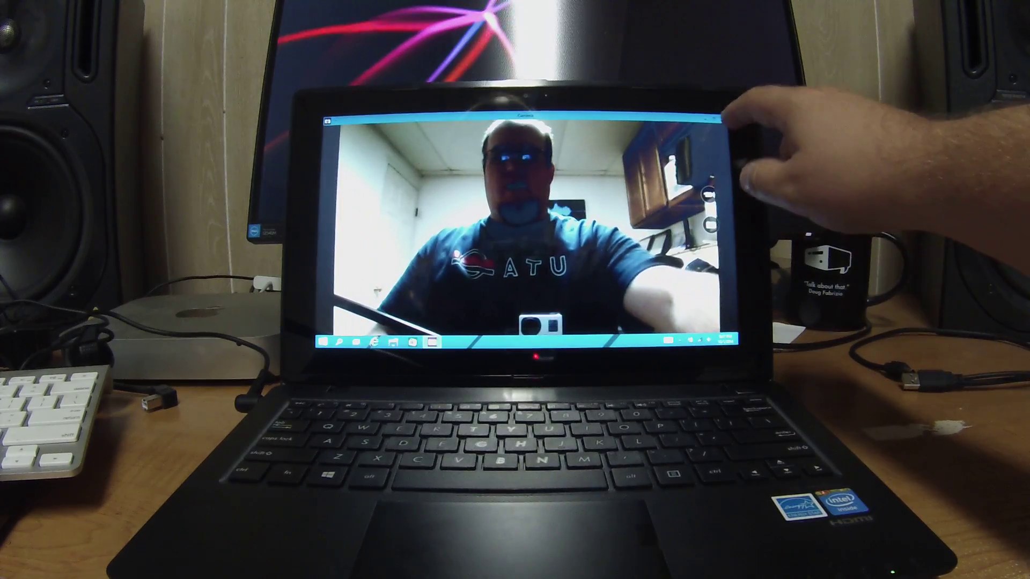
{"action": "left_click", "coordinate": [719, 121]}
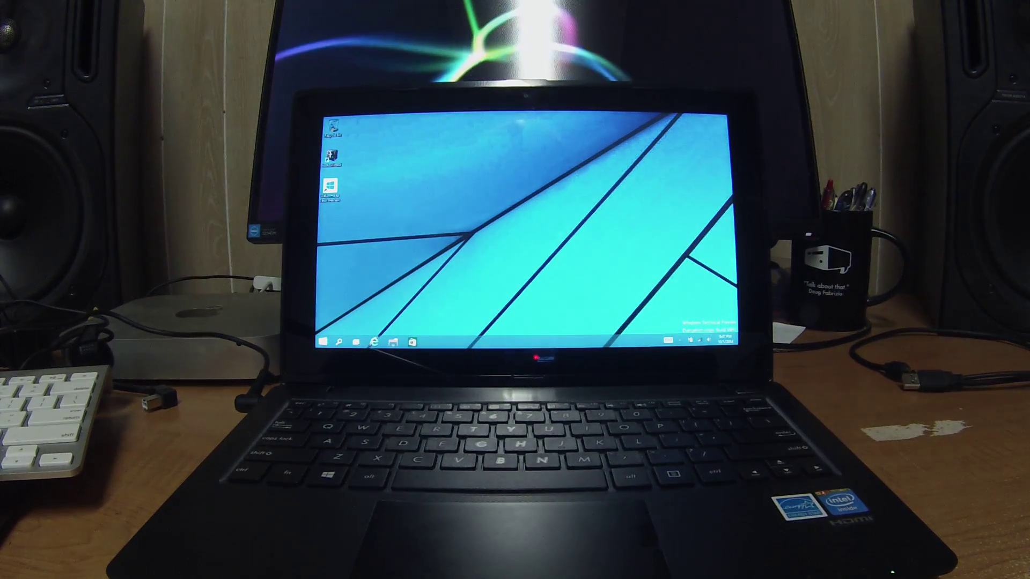